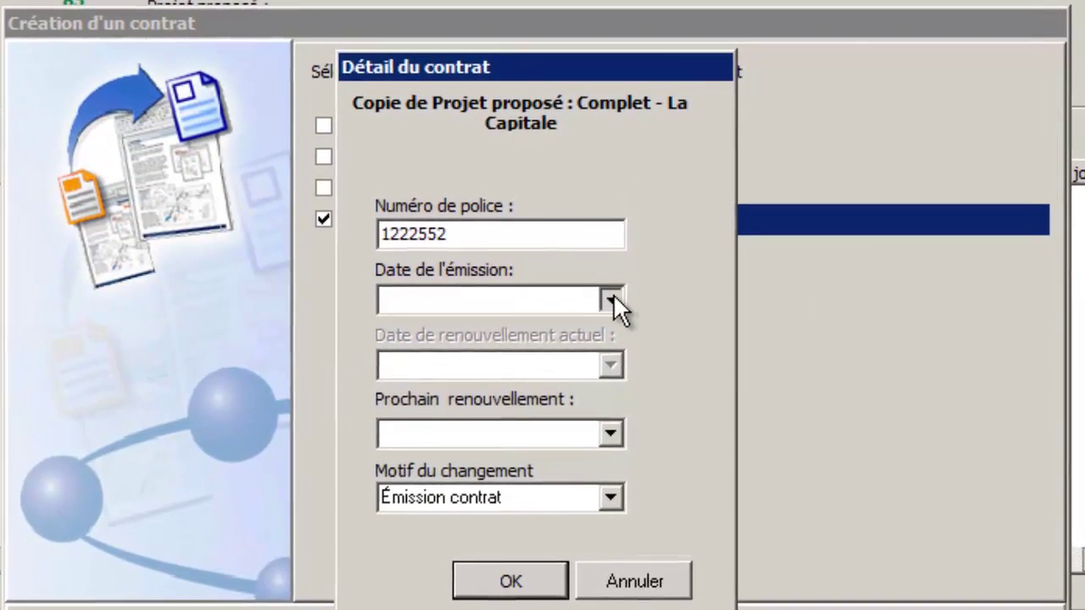
Set the contract's issue date to 2013/10/01, accept the contract details and continue to the resource selection.
left_click(611, 298)
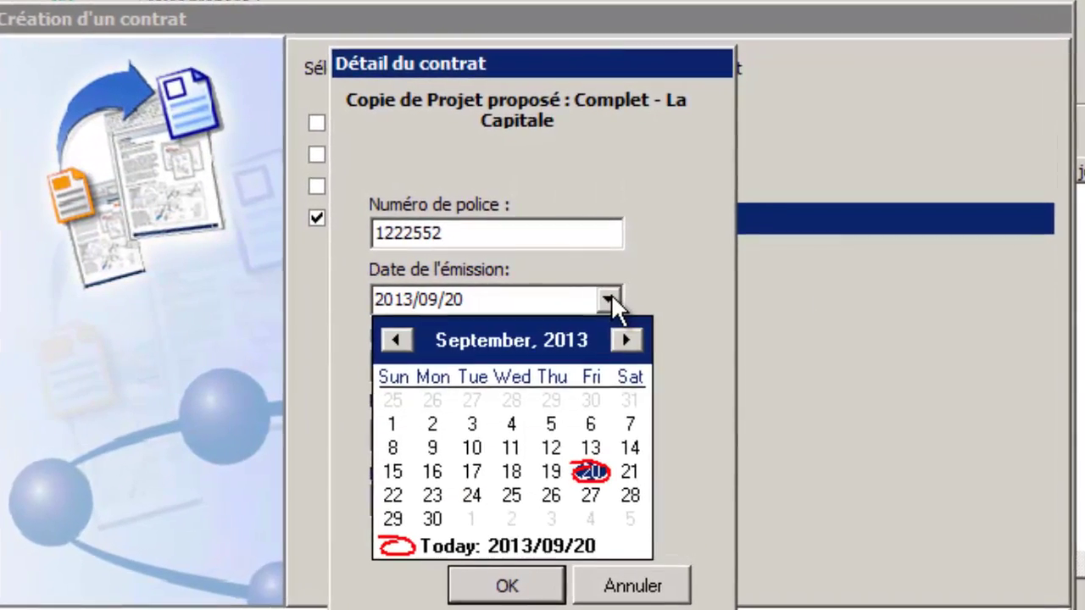
left_click(457, 531)
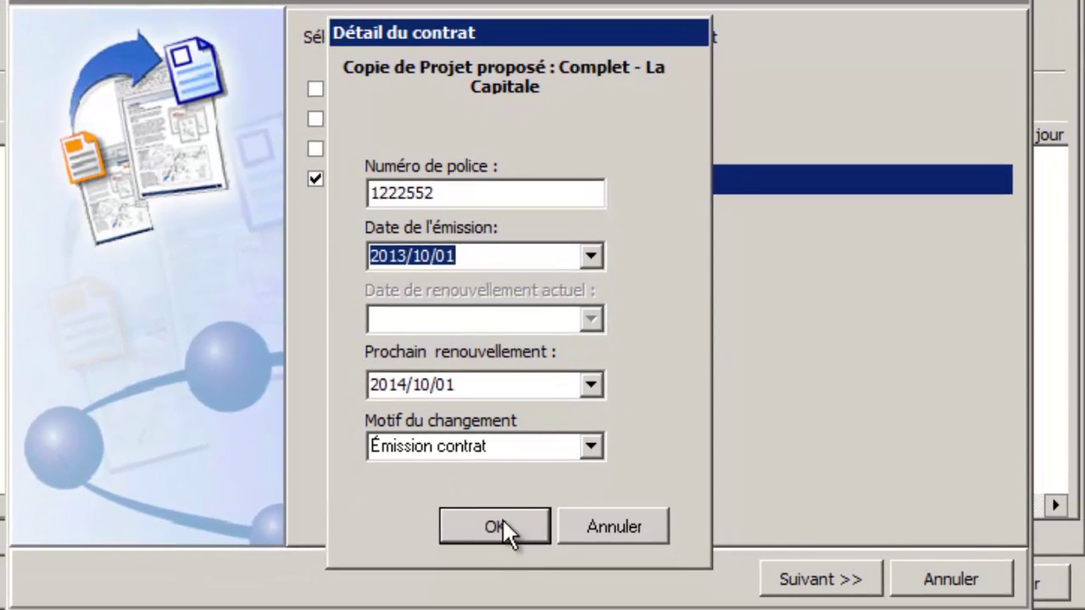
left_click(503, 520)
left_click(773, 567)
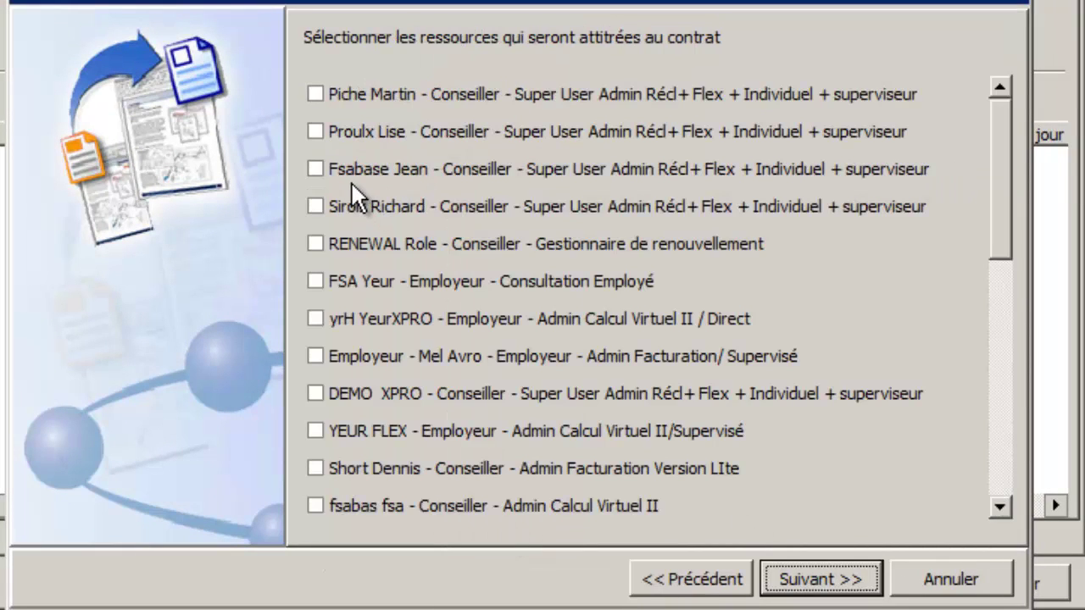
Assign the fourth listed adviser to the contract and finish the conversion, transferring the employee list, pricing history and experience history.
left_click(316, 206)
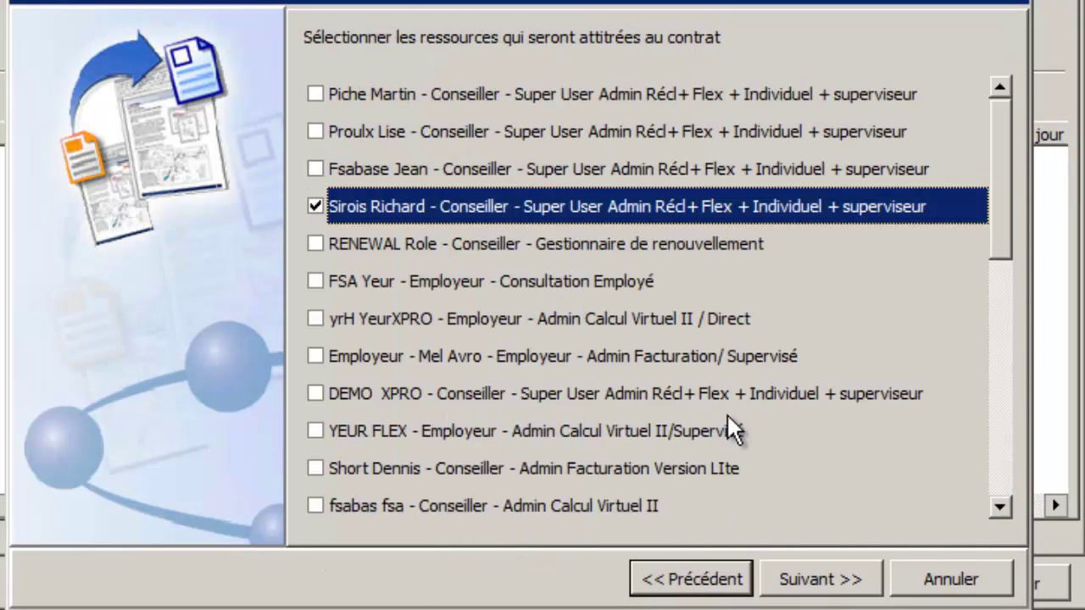
left_click(820, 581)
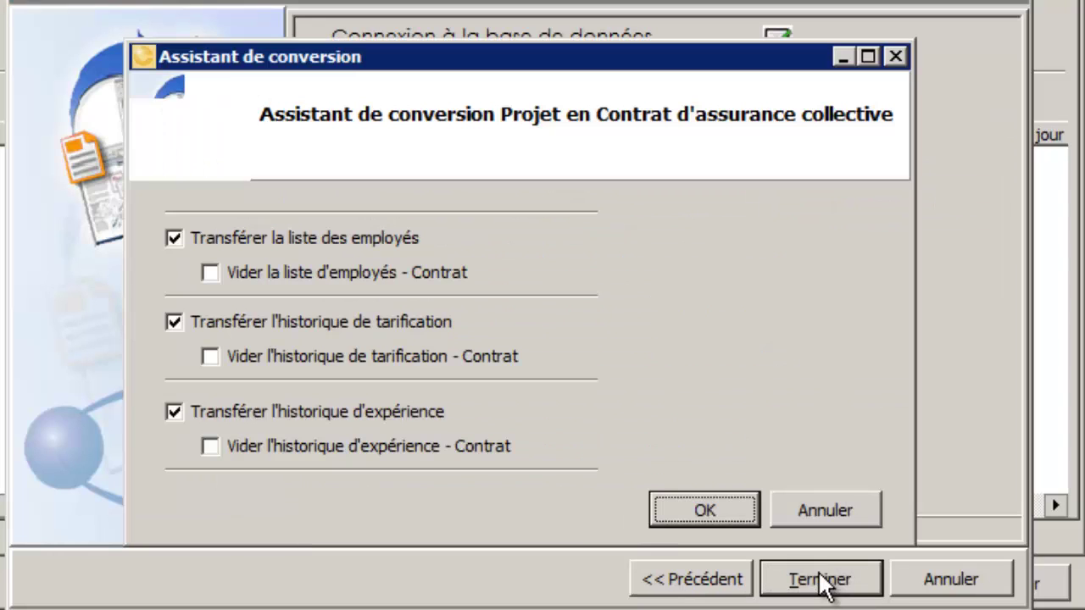
left_click(739, 506)
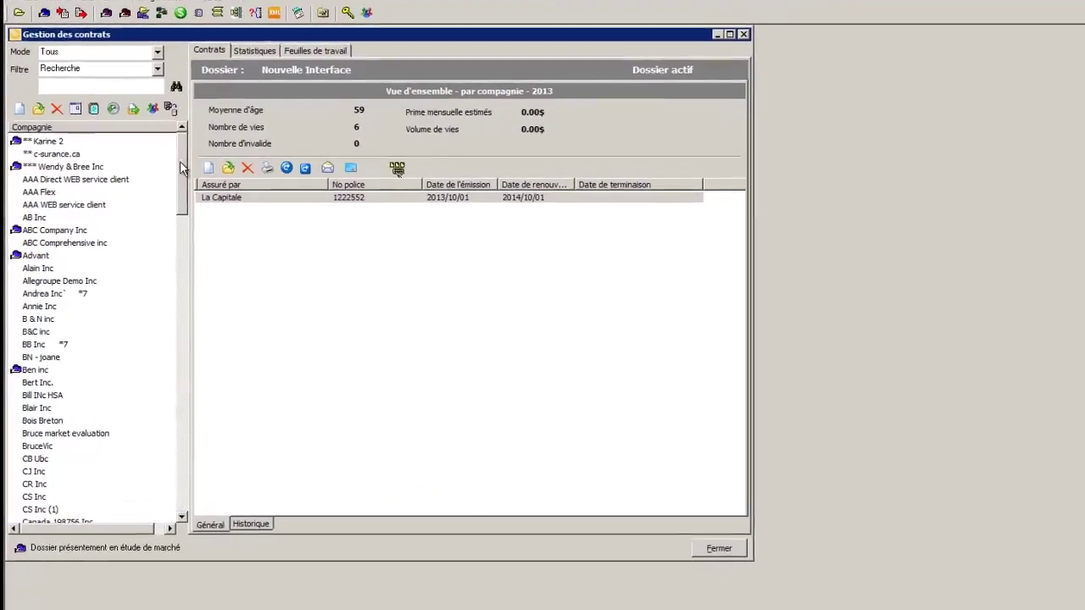
Open the group insurance administration of the company Nouvelle Interface.
left_click_drag(188, 159, 238, 412)
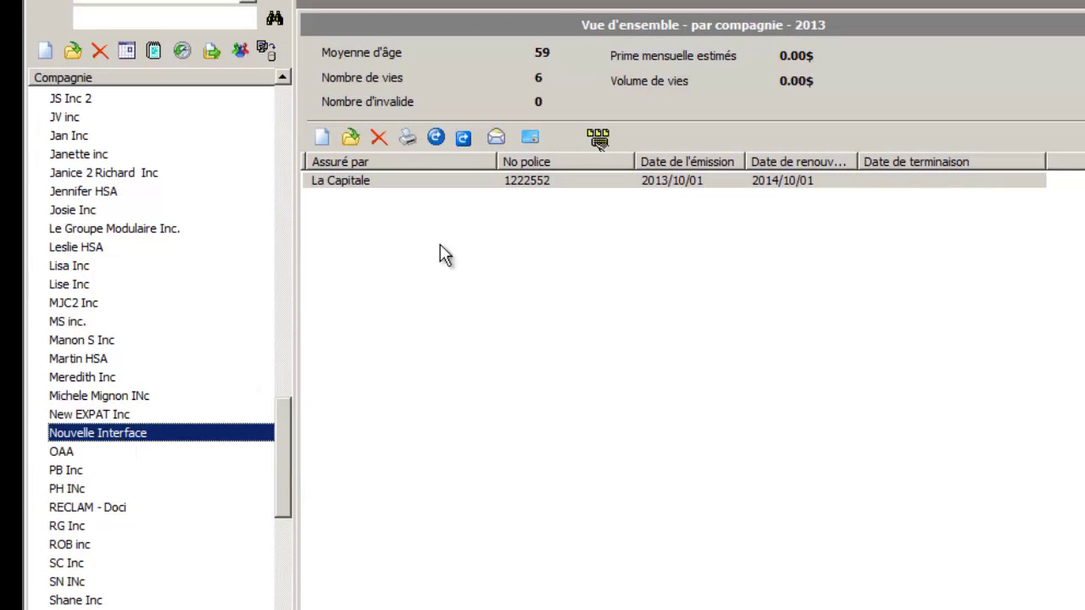
left_click(599, 135)
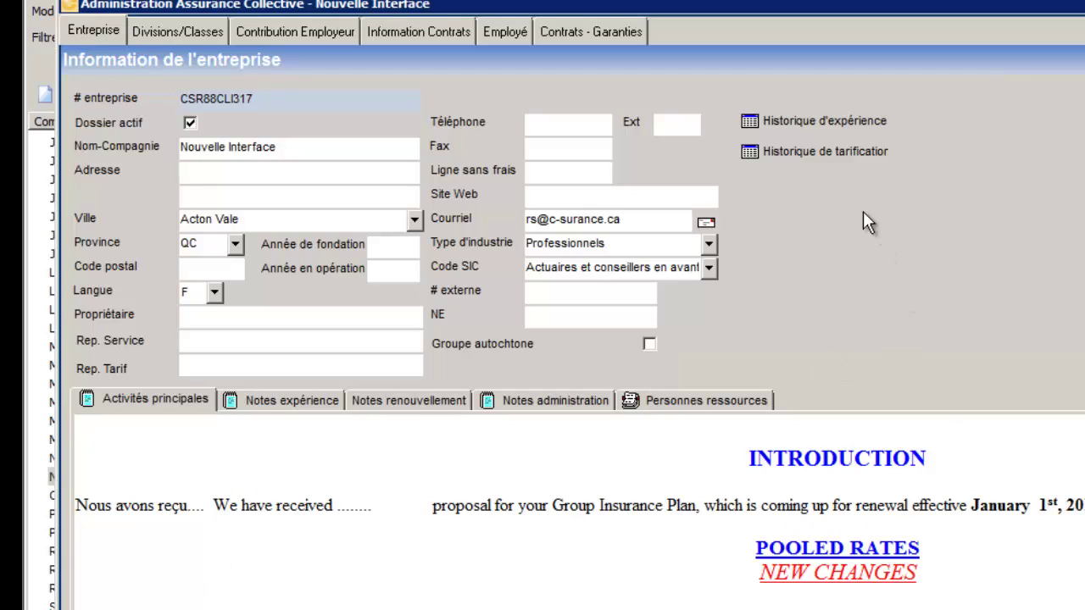
Check the company's experience history and pricing history, closing each one after viewing.
left_click(836, 125)
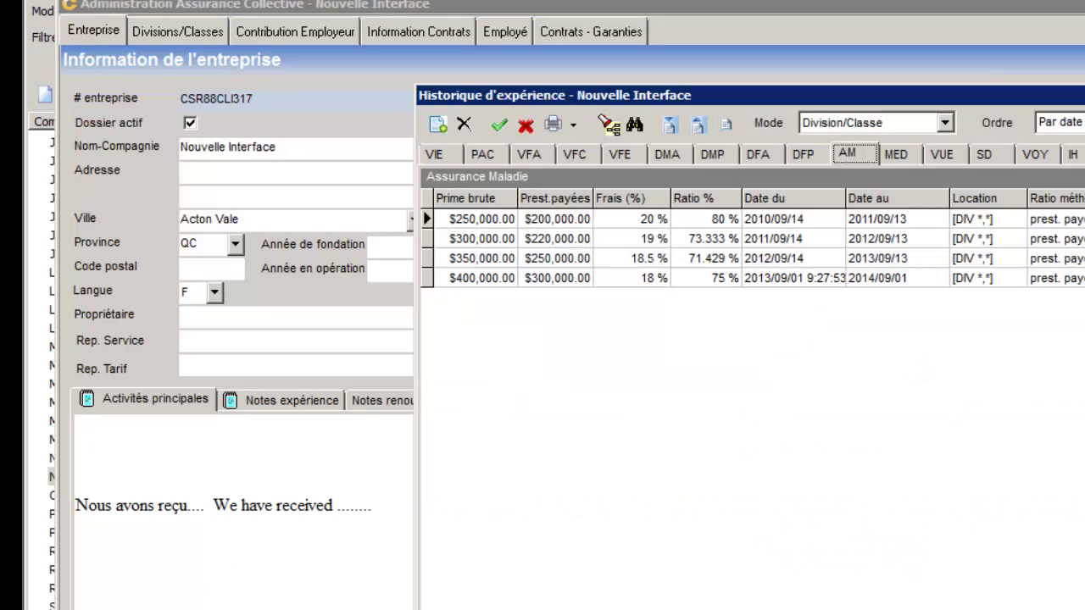
key("Escape")
left_click(862, 161)
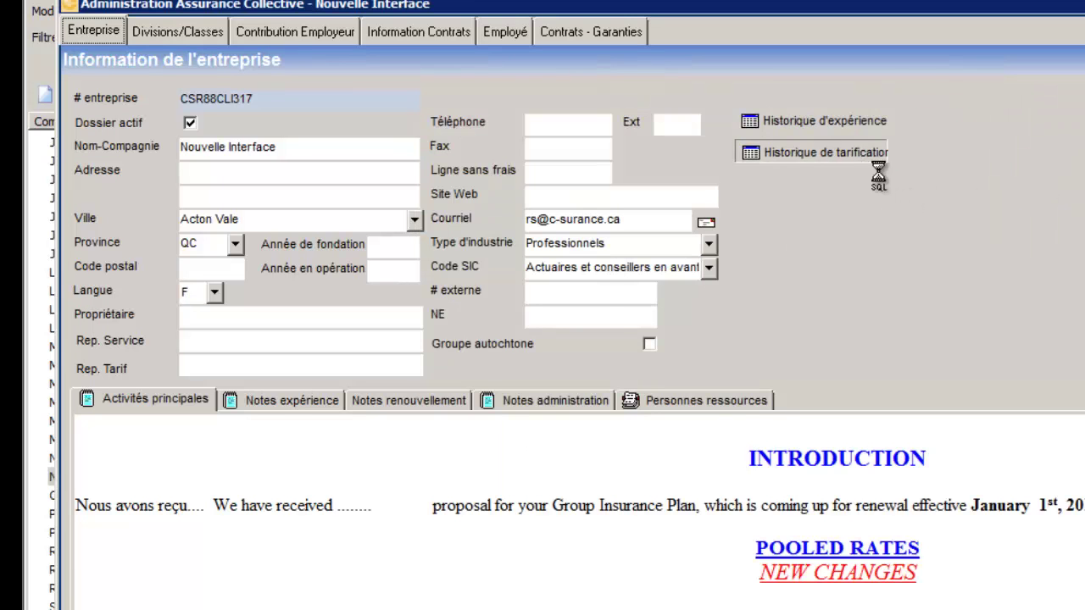
key("Escape")
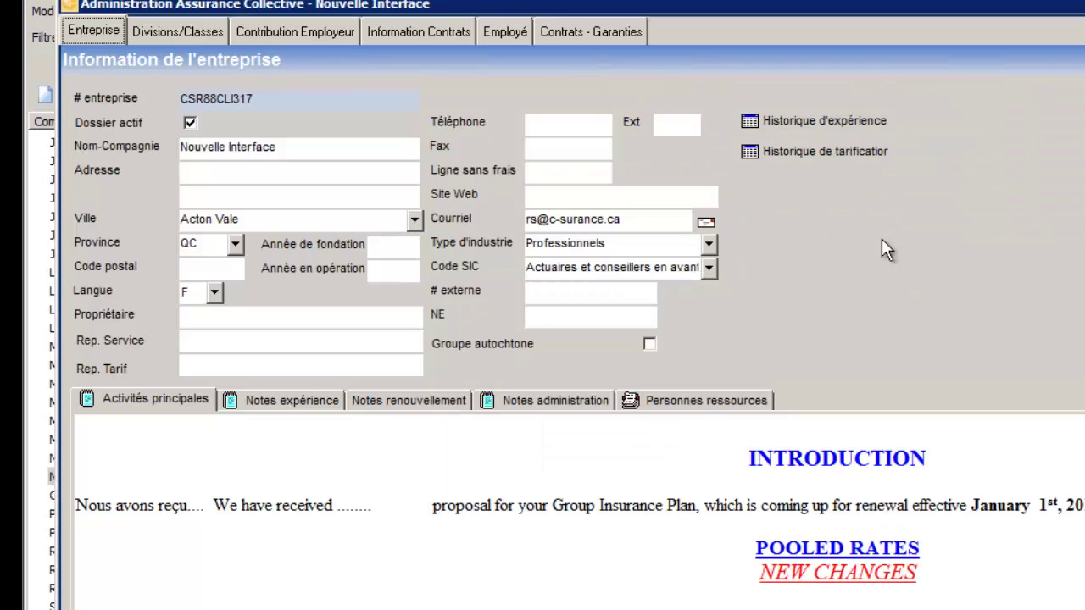
Review the company's divisions and classes and its employer contribution settings, ending on the employee list.
left_click(201, 31)
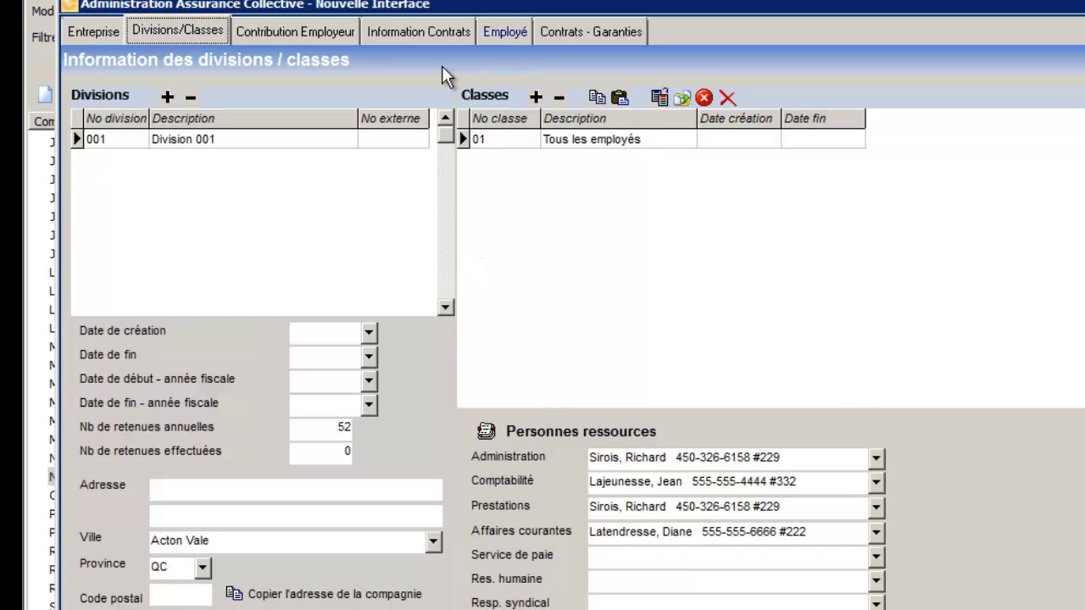
left_click(329, 32)
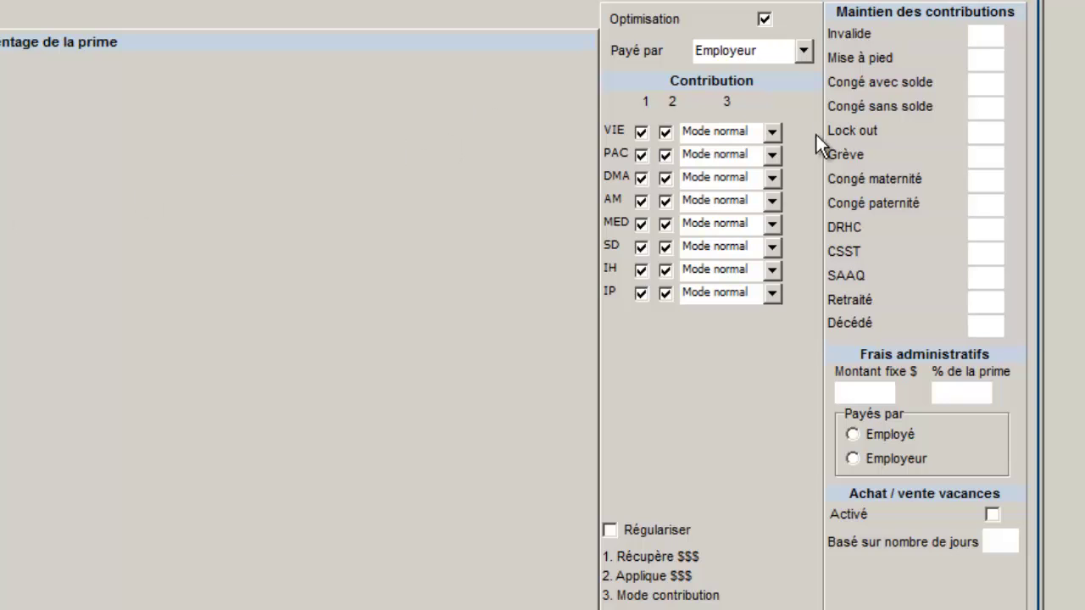
left_click(312, 32)
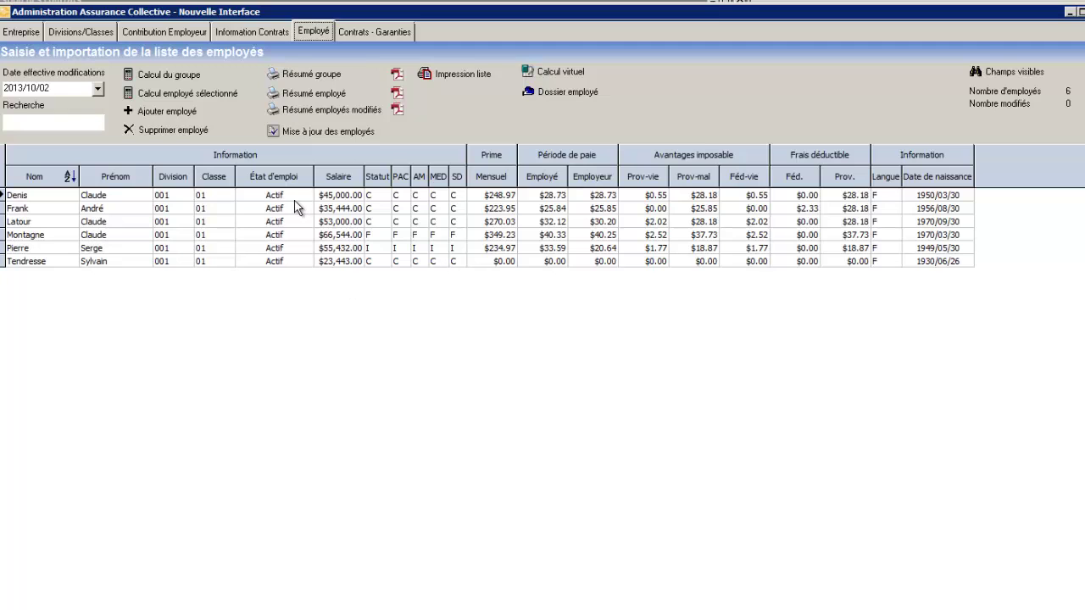
Open the third employee's file, view the previous insurance movement and return to the current one.
double_click(99, 222)
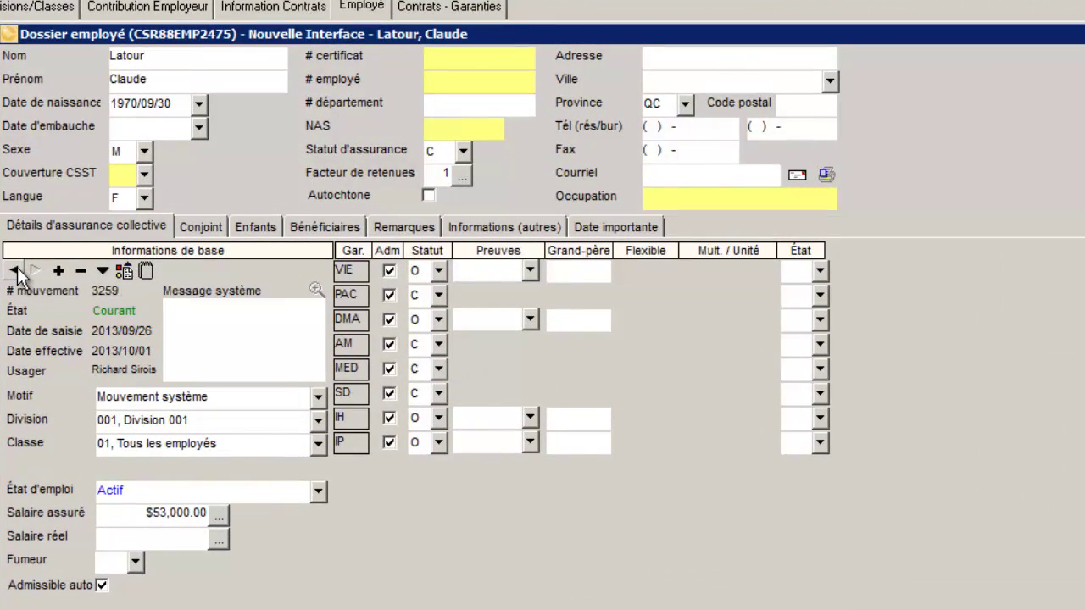
left_click(16, 272)
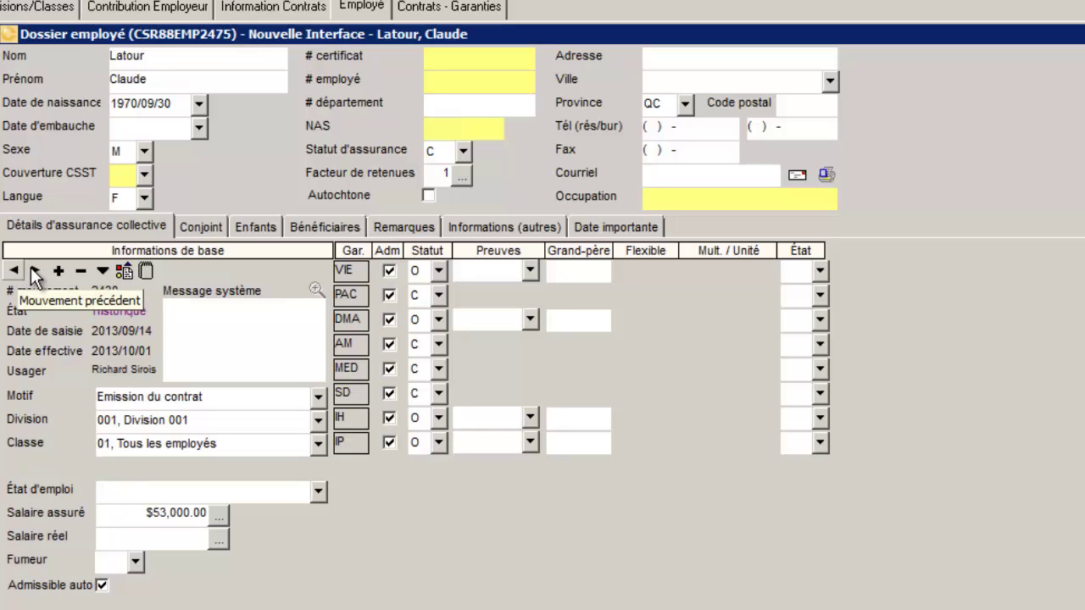
left_click(35, 272)
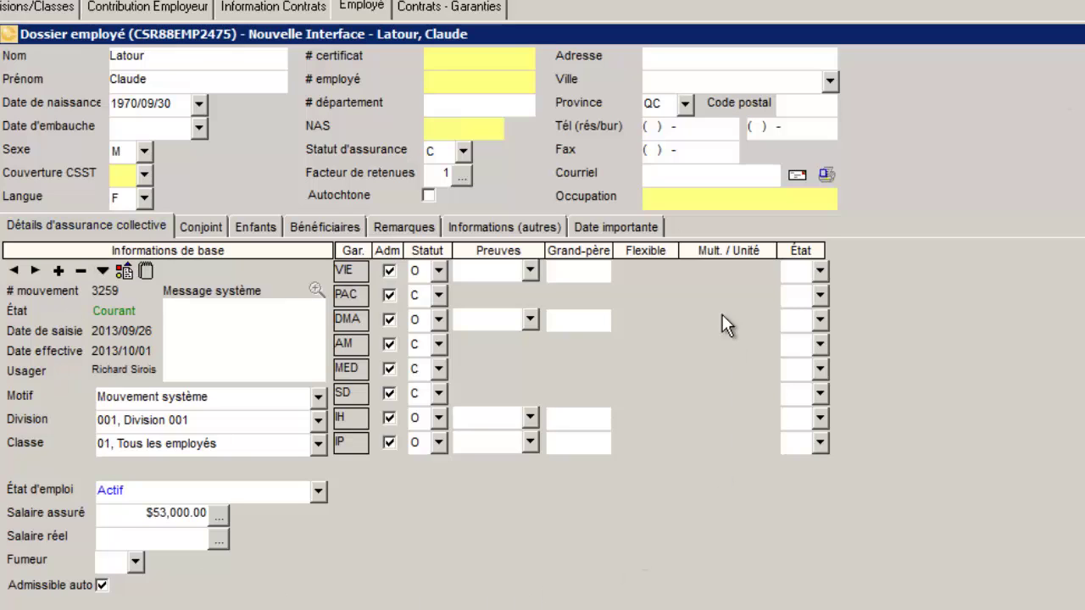
Add an insurance movement to the employee's file with modification date 2013/10/02 and the reason Changement salaire.
left_click(59, 271)
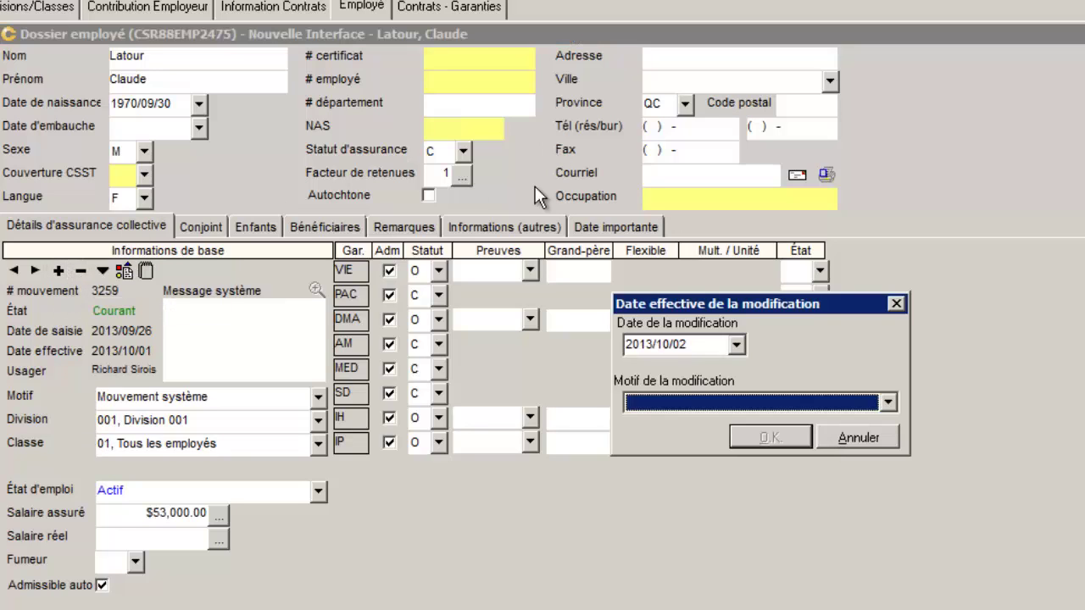
left_click(732, 403)
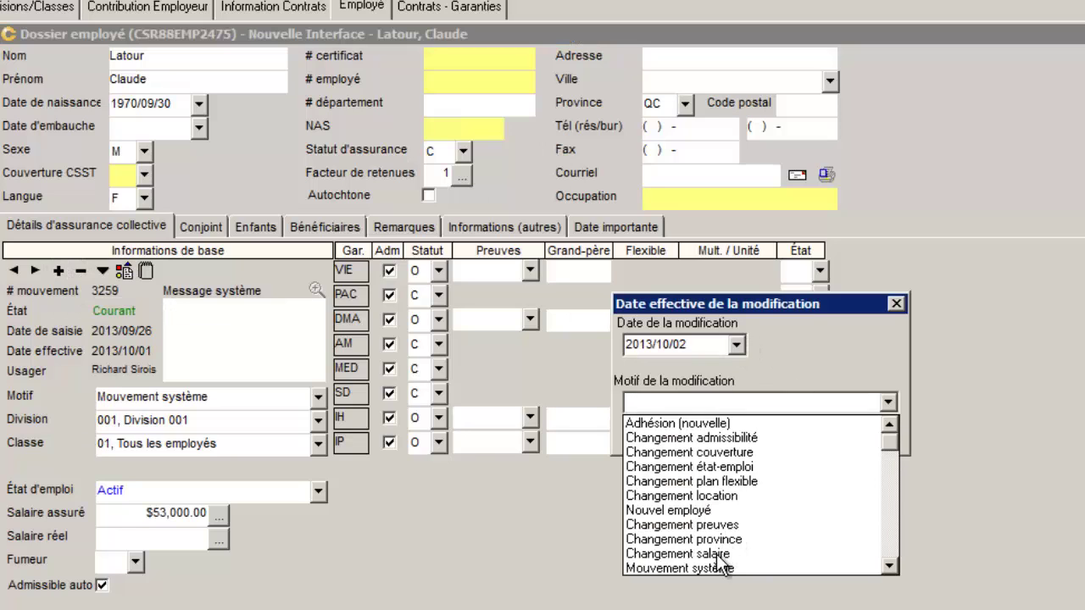
left_click(719, 552)
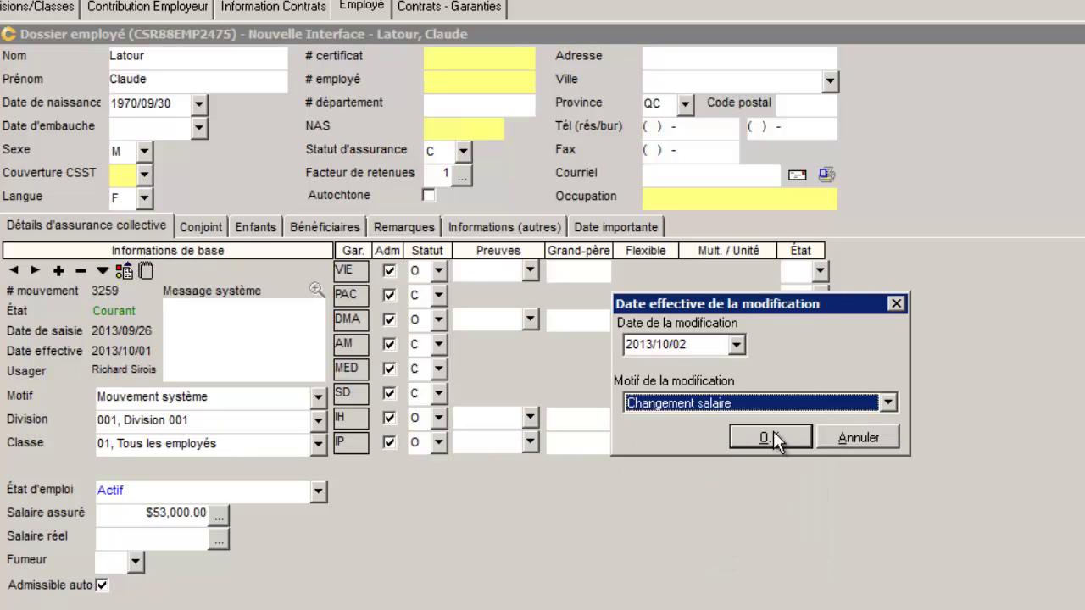
left_click(766, 437)
Set the employee's insured salary to 55000 and check the preceding movement against the current one.
left_click(163, 514)
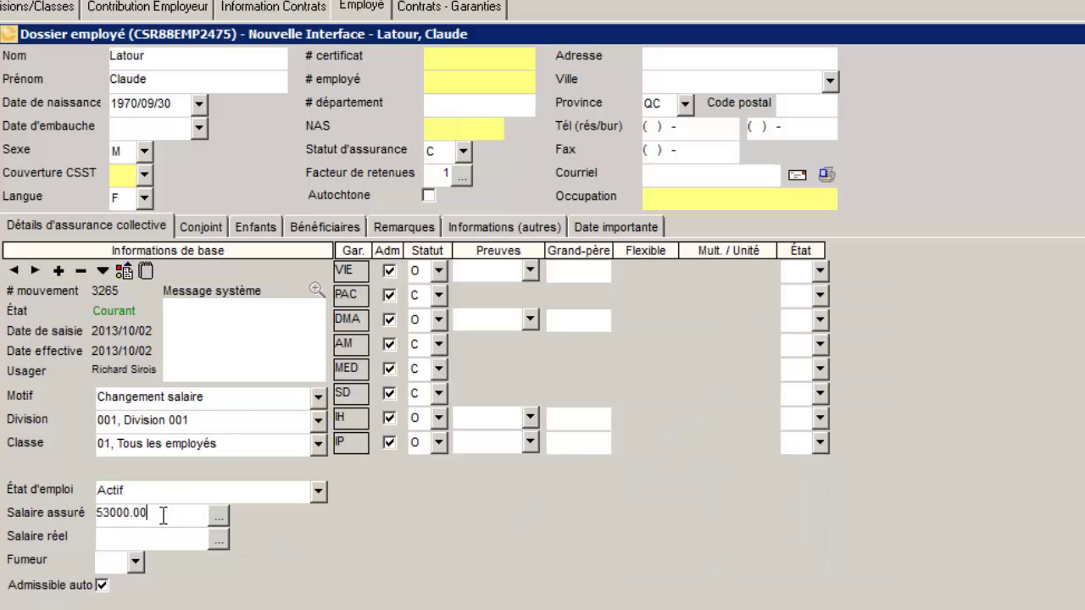
left_click_drag(163, 514, 20, 519)
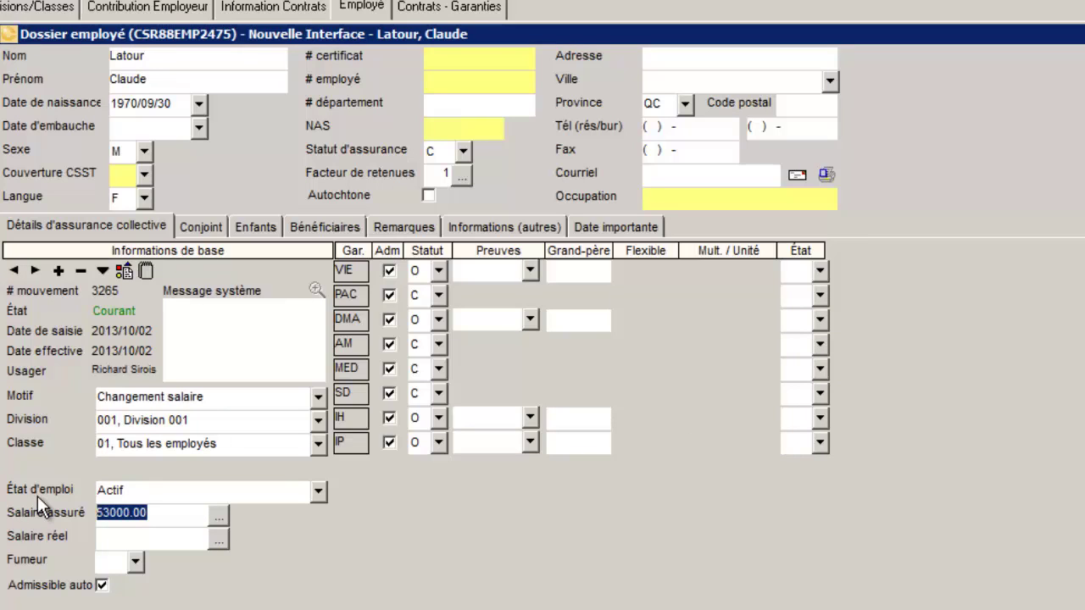
type("55000")
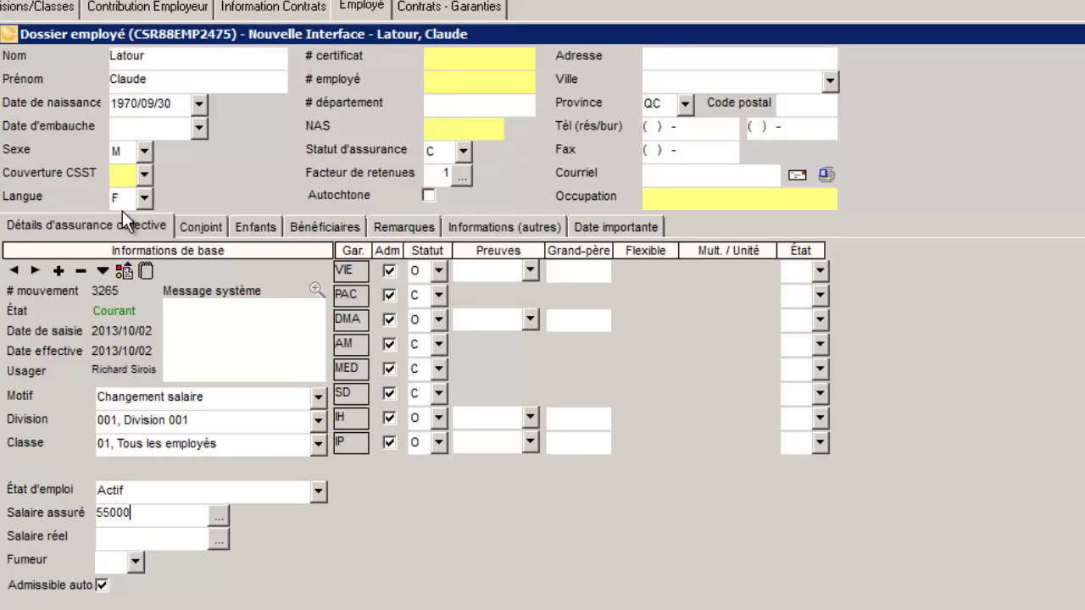
left_click(15, 270)
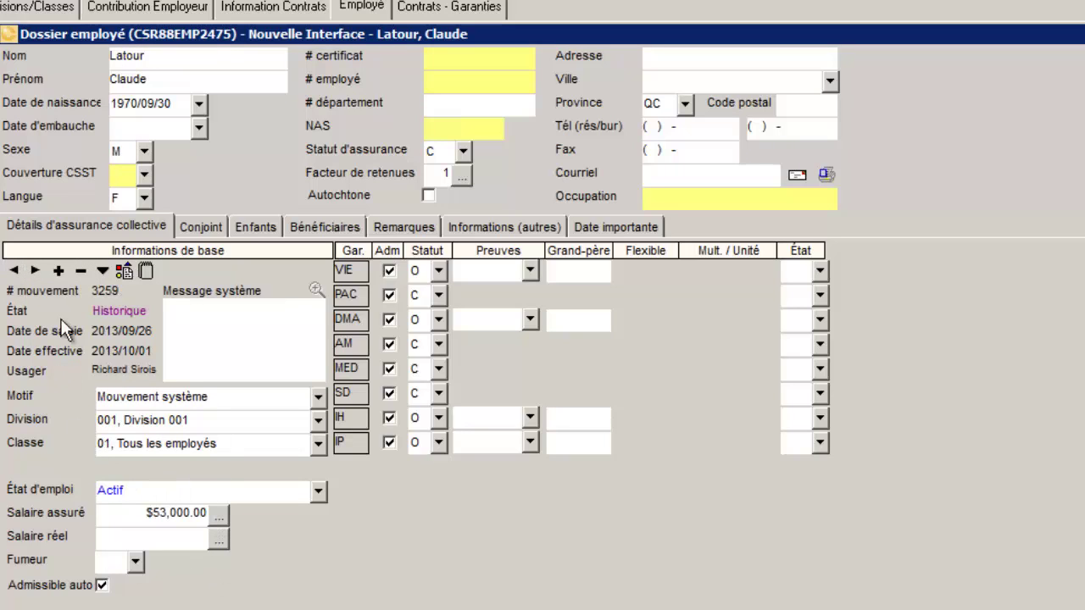
left_click(35, 269)
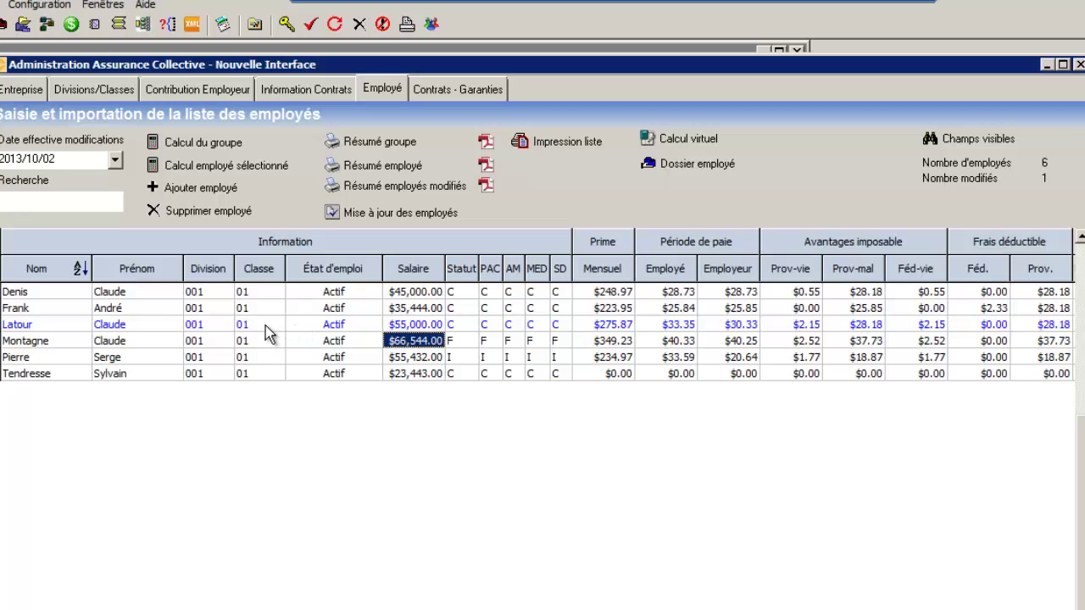
Change the insurance status of the second employee in the list to F.
left_click(452, 307)
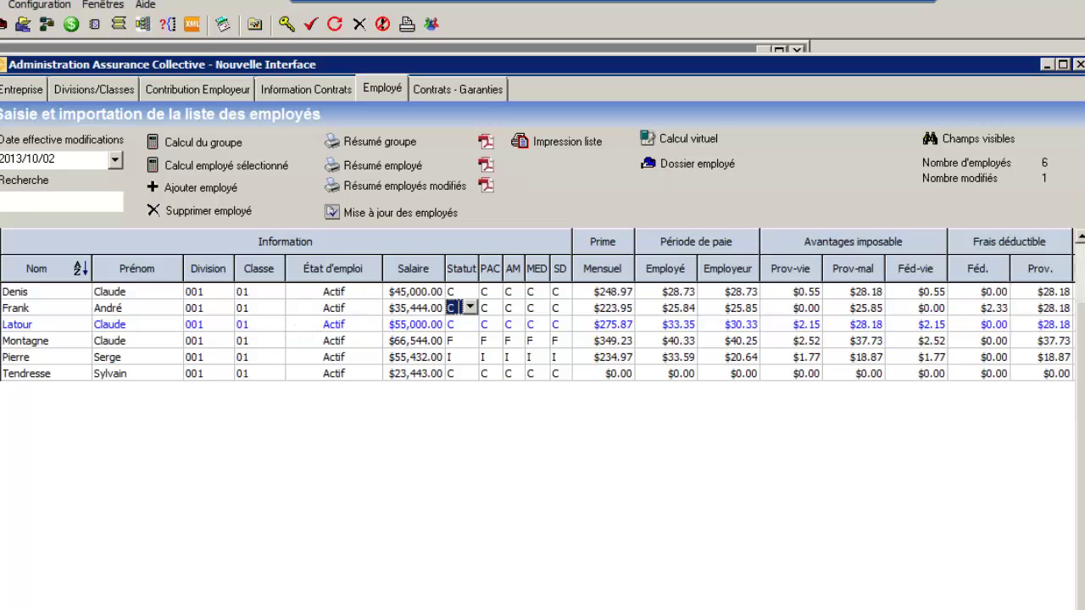
left_click(469, 307)
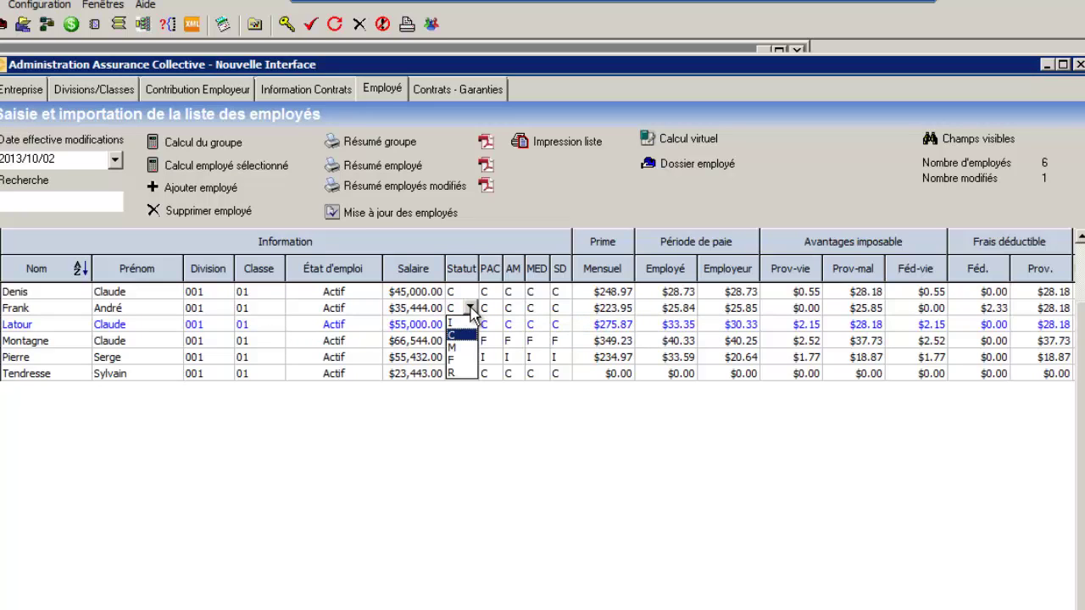
left_click(453, 360)
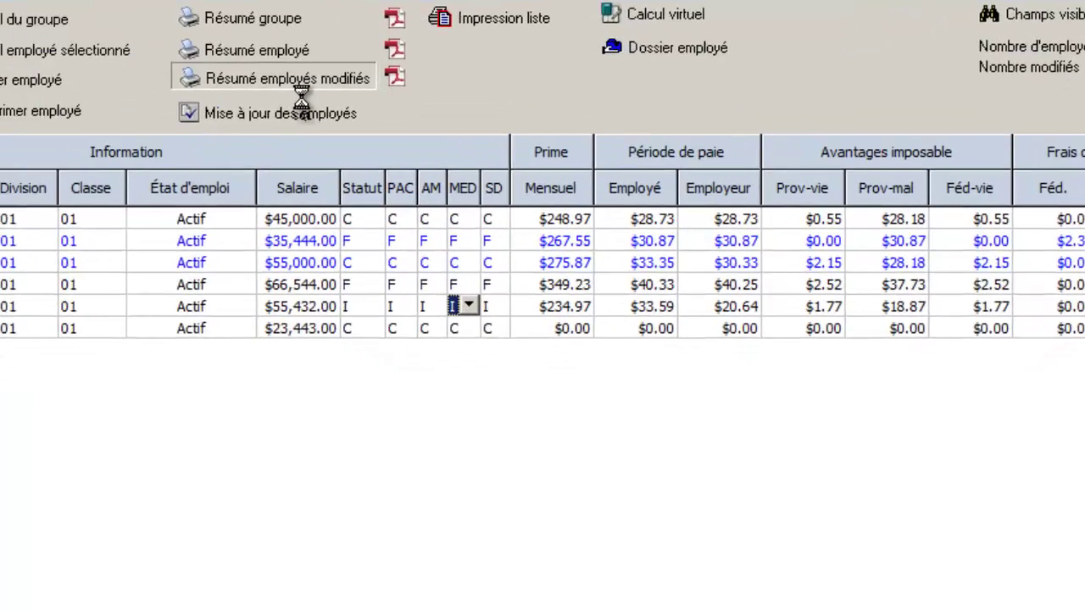
Run the update of the modified employee files with modification date 2013/10/02 and the reason Mouvement système.
left_click(406, 212)
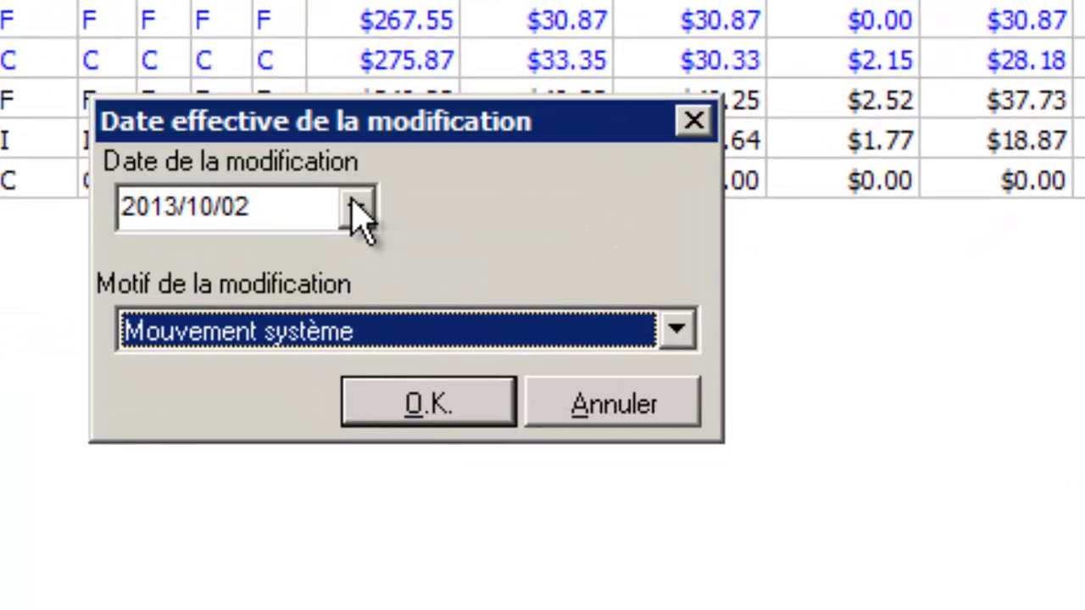
left_click(418, 254)
left_click(441, 500)
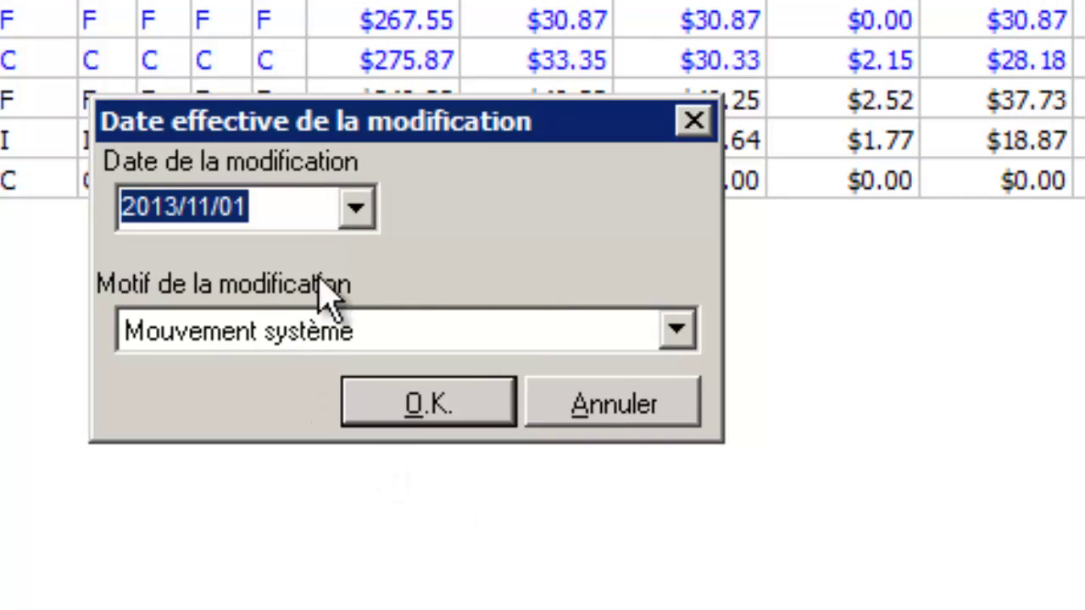
left_click(355, 210)
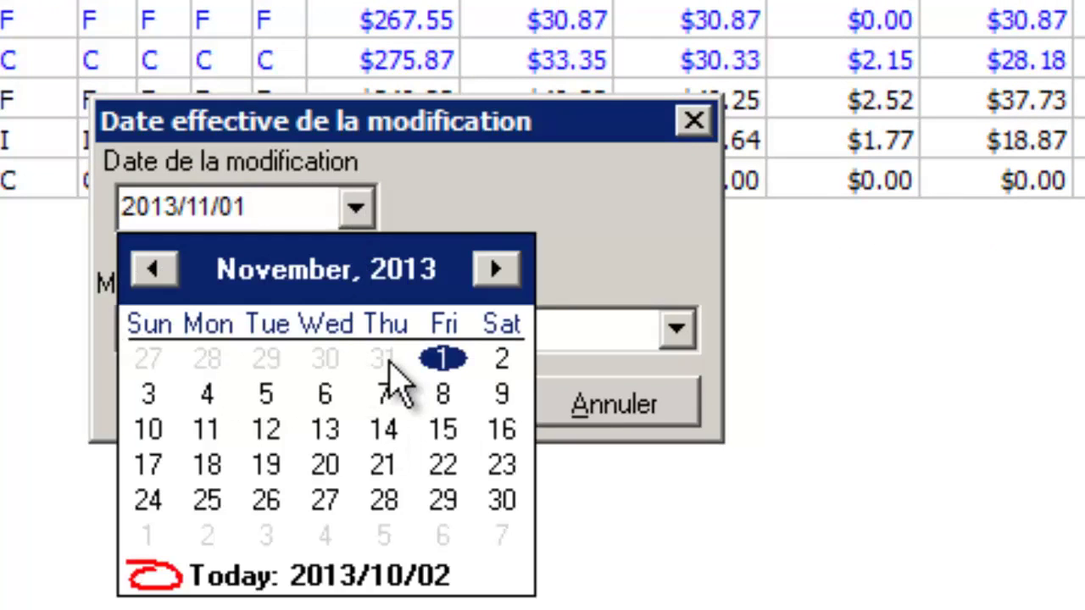
left_click(170, 265)
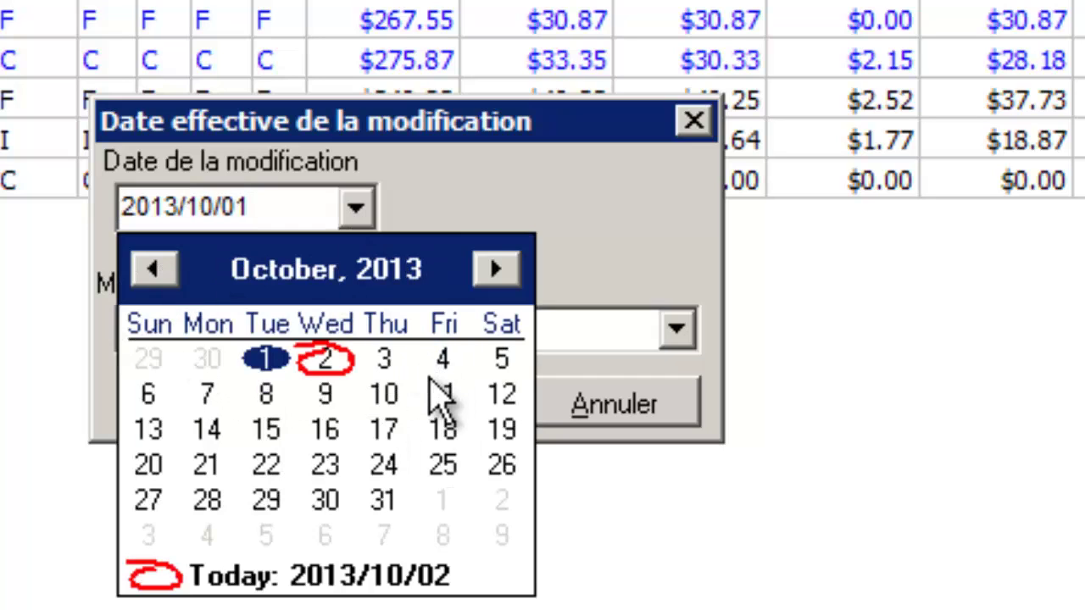
left_click(323, 351)
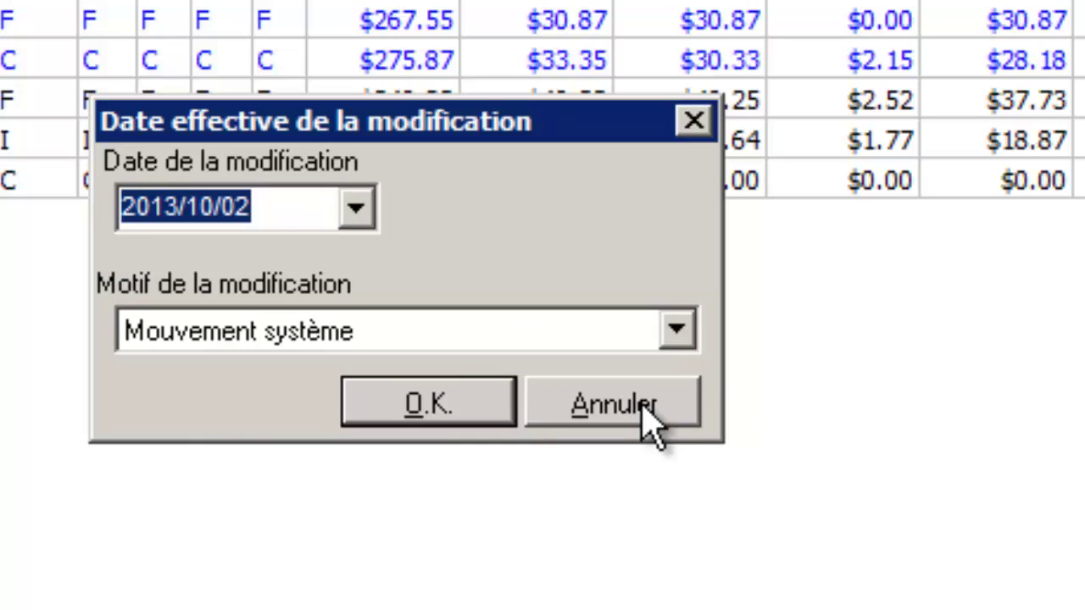
left_click(460, 403)
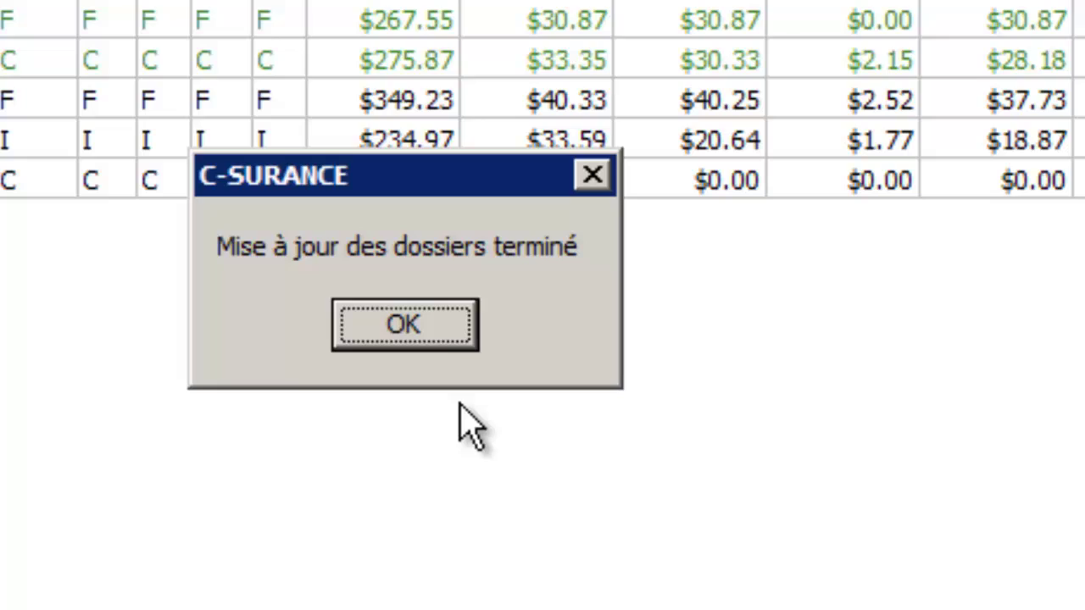
left_click(424, 322)
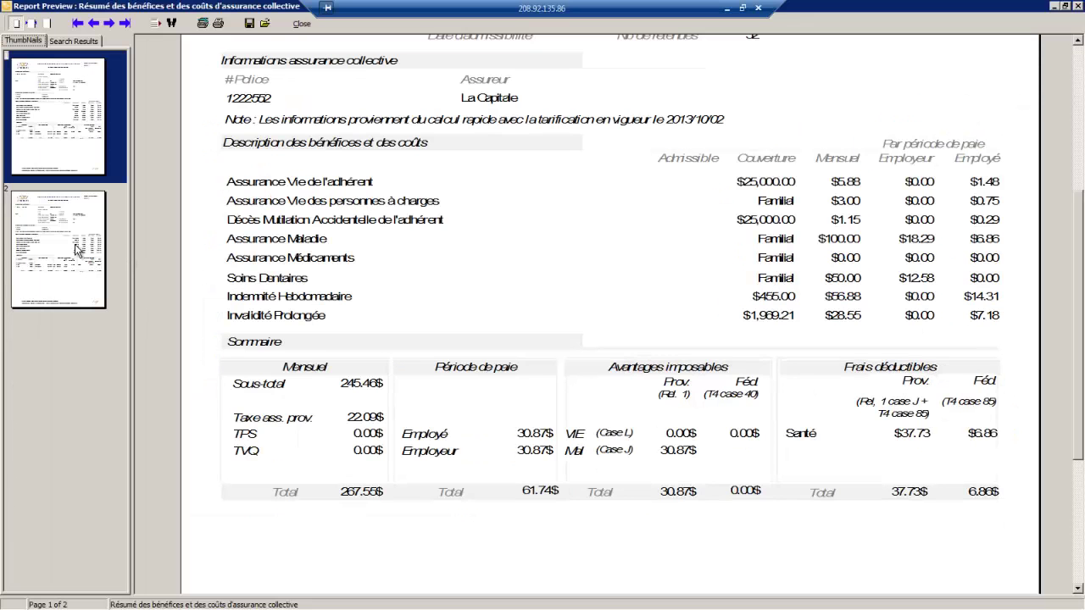
Review the second employee's page in the group insurance benefits and costs summary report.
left_click(74, 248)
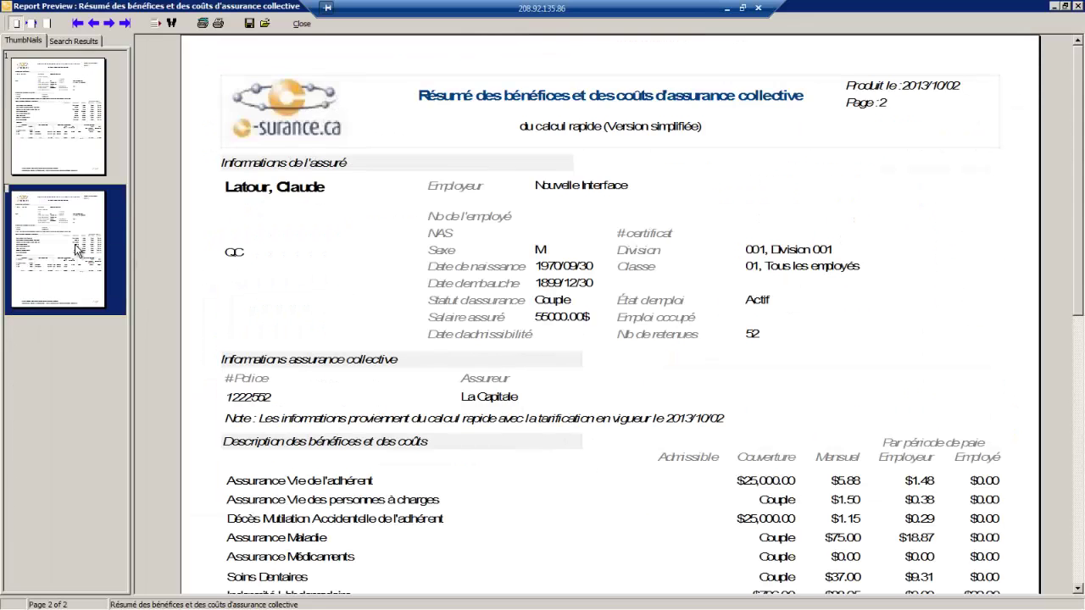
left_click_drag(1078, 251, 1082, 346)
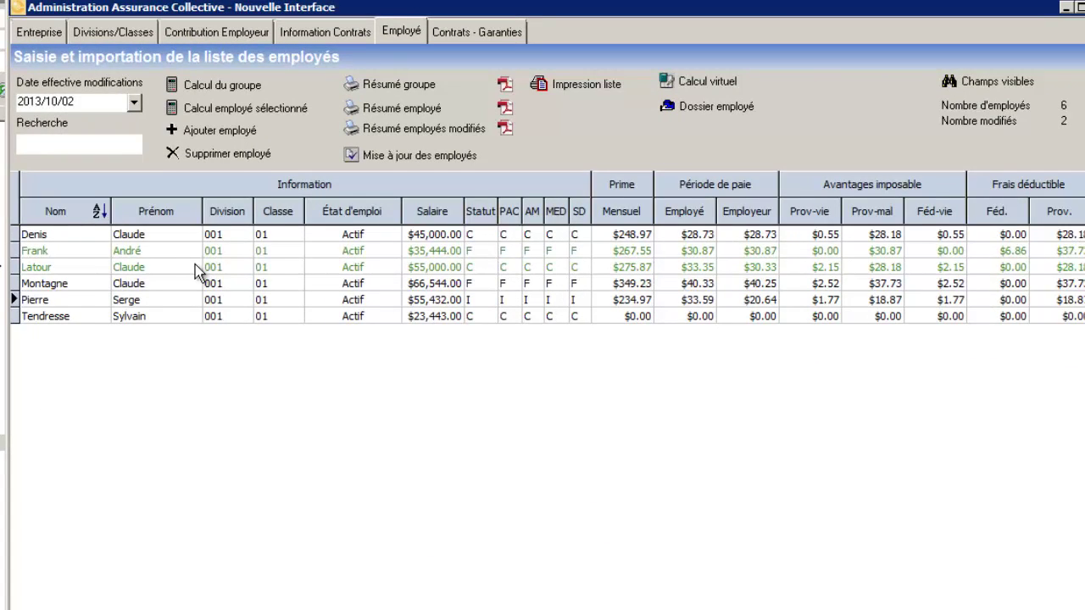
Open the file of the employee with the $55,000 salary and examine its spouse, children, beneficiaries, remarks and other information sections.
double_click(194, 265)
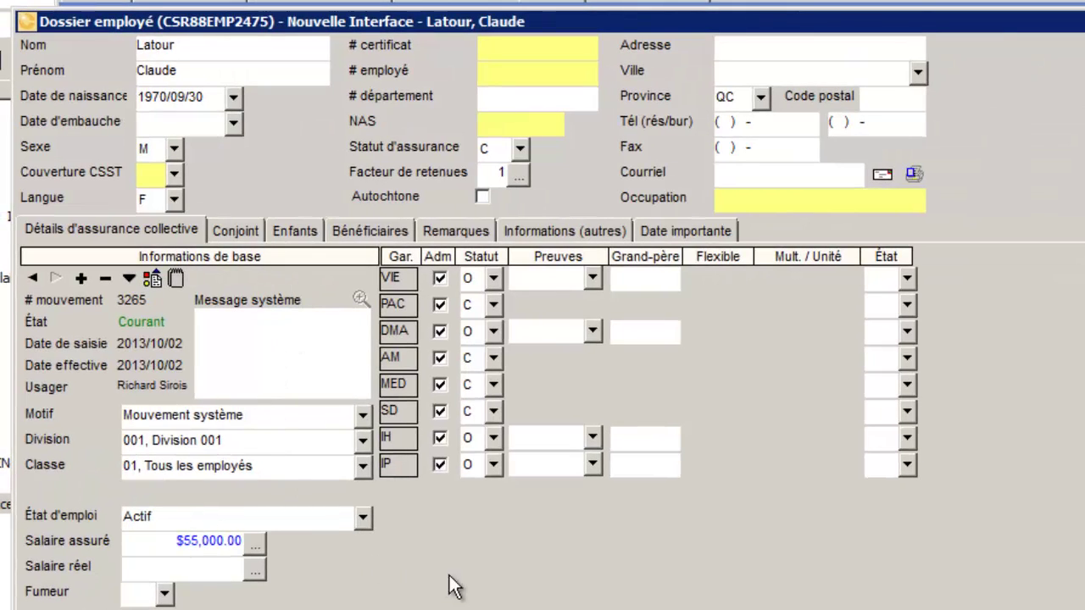
left_click(248, 233)
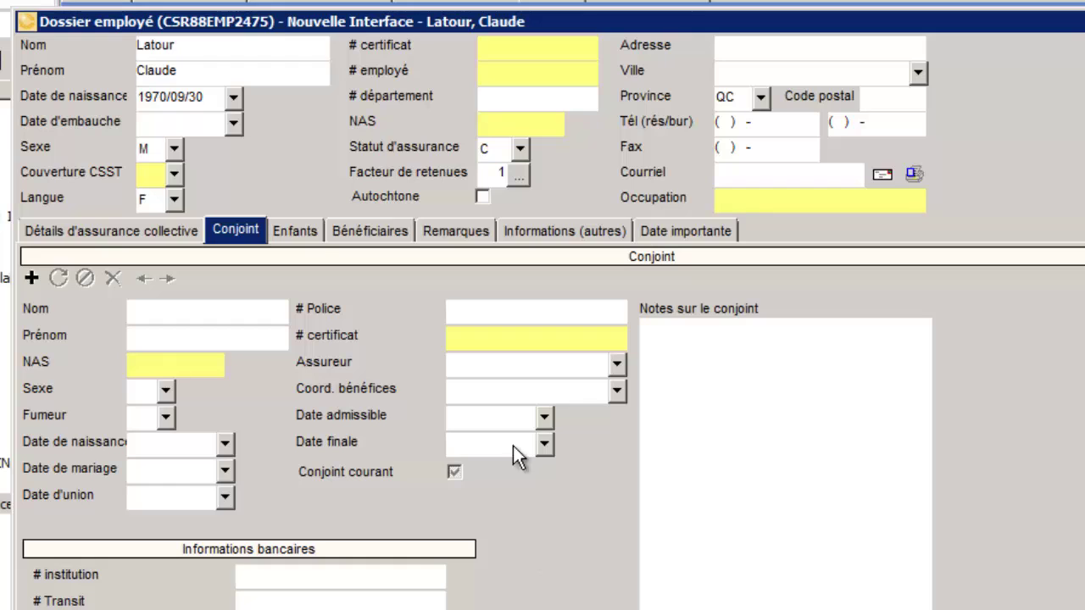
left_click(294, 227)
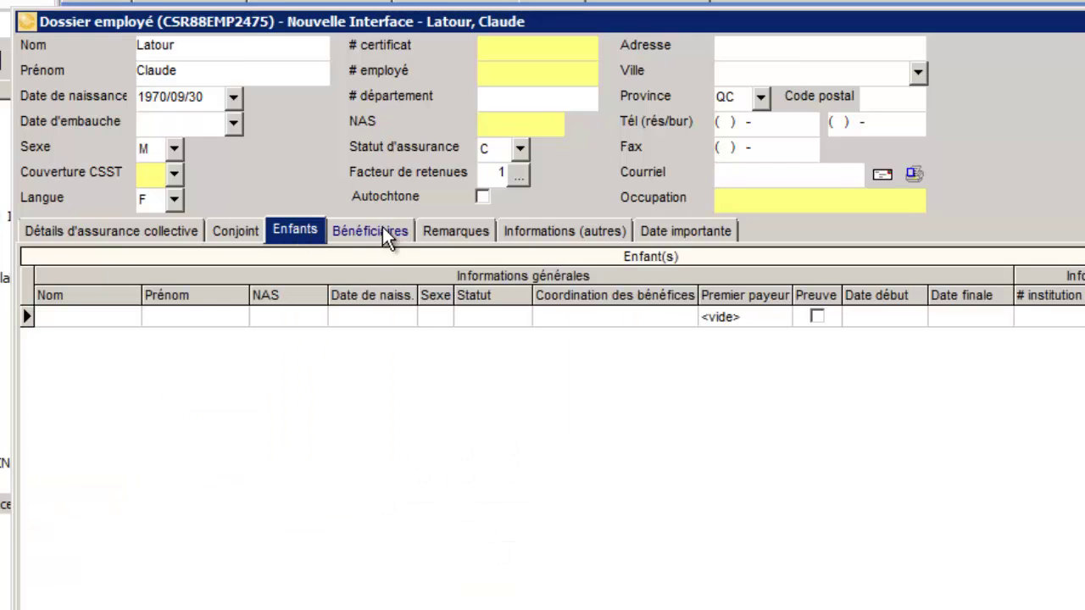
left_click(385, 237)
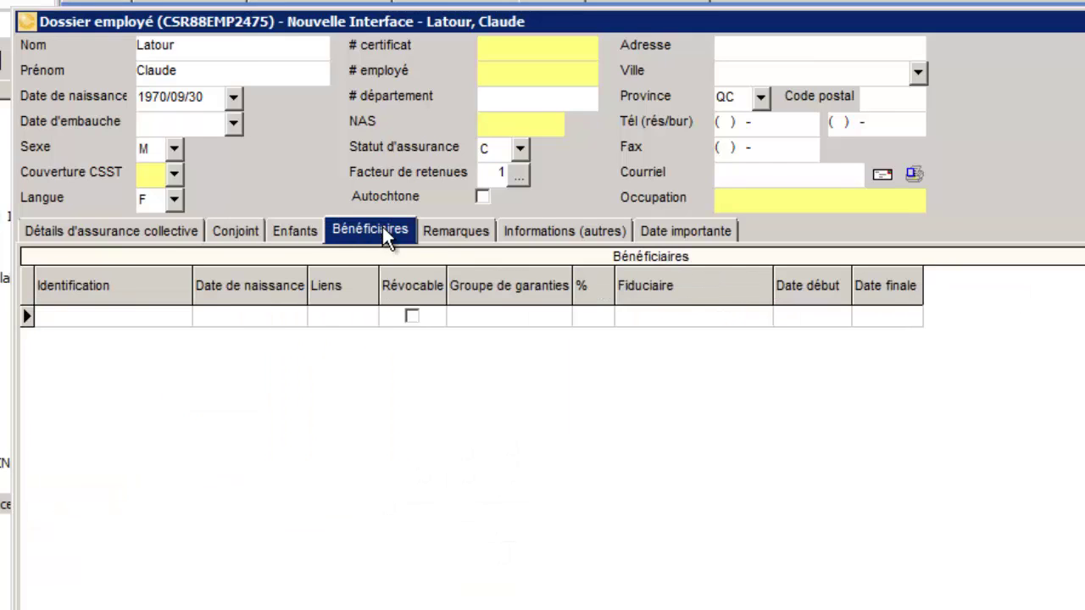
left_click(460, 231)
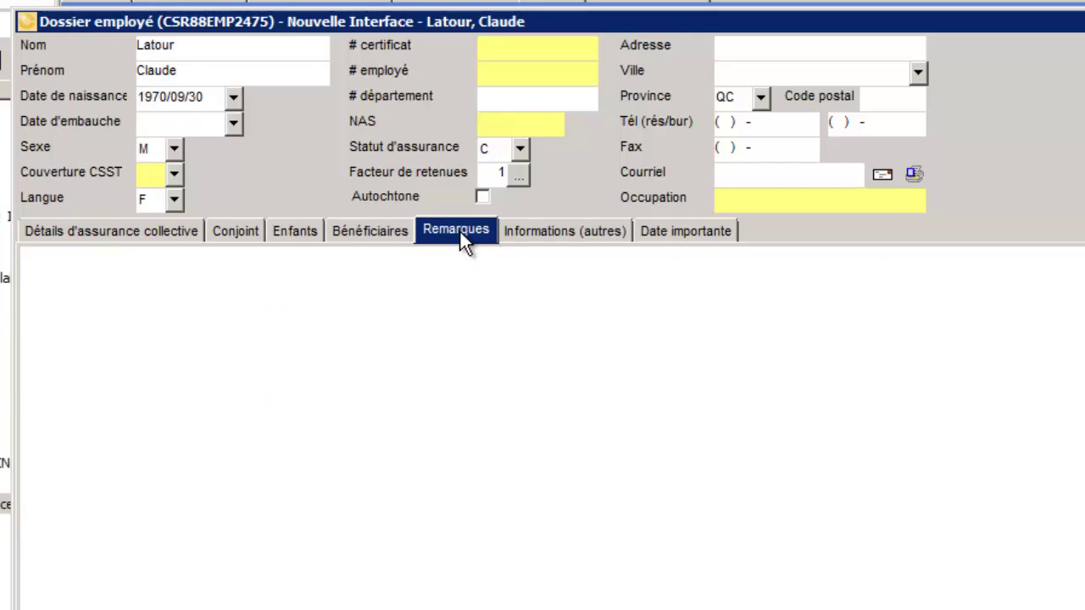
left_click(563, 231)
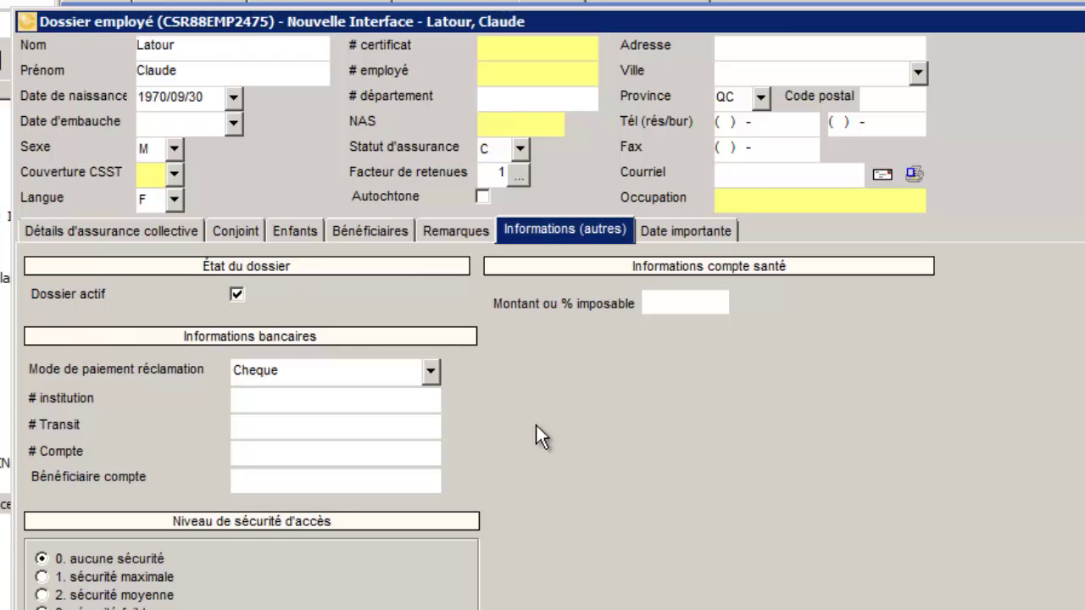
left_click(235, 229)
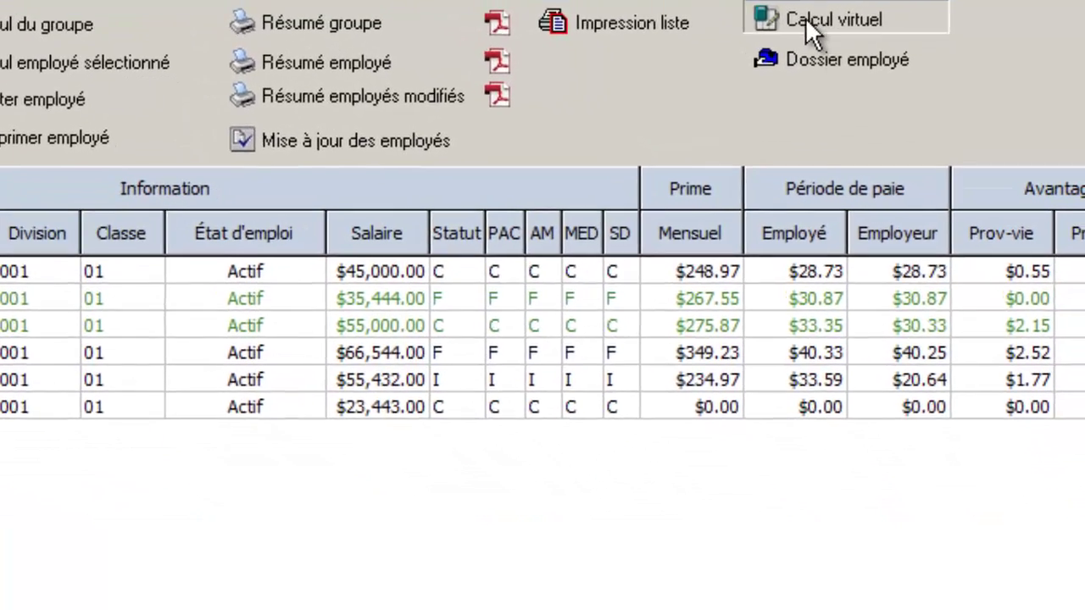
Produce the virtual invoice (Facture virtuelle) for the period 2013/10/01 to 2013/10/31.
left_click(809, 34)
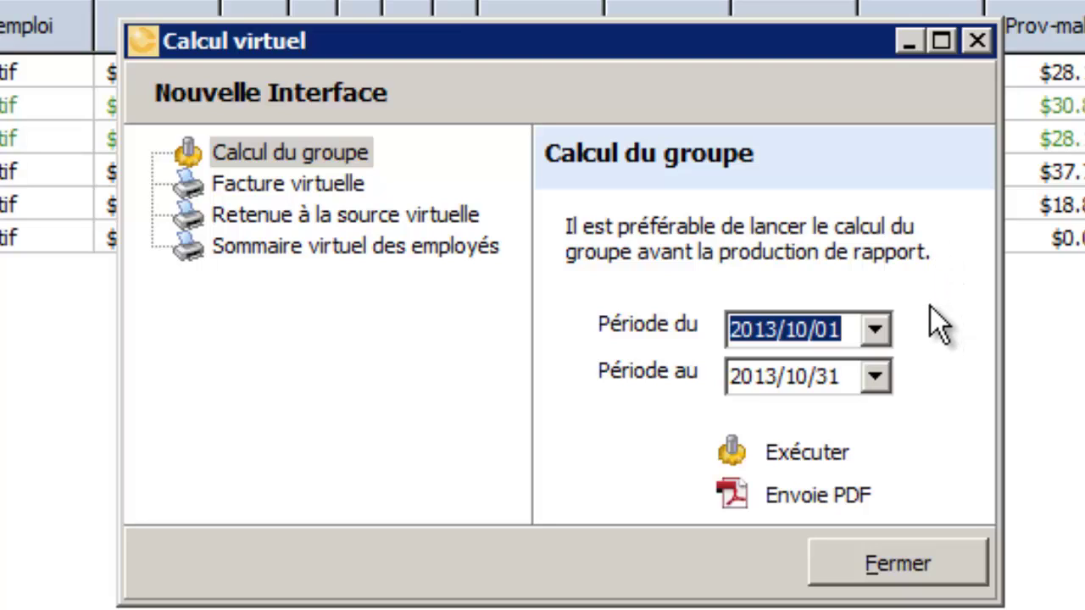
left_click(293, 188)
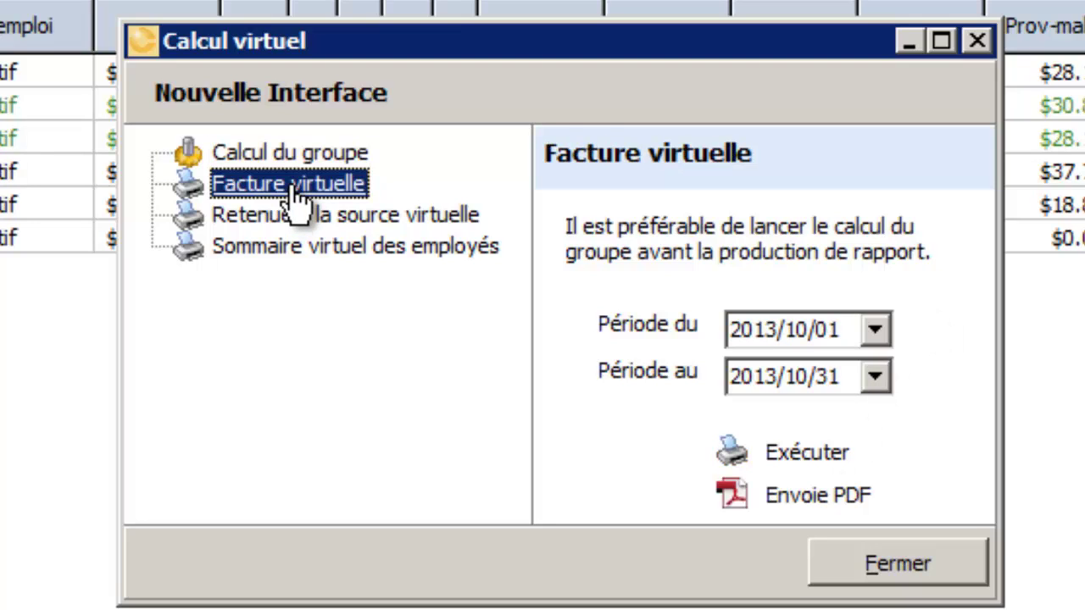
left_click(800, 444)
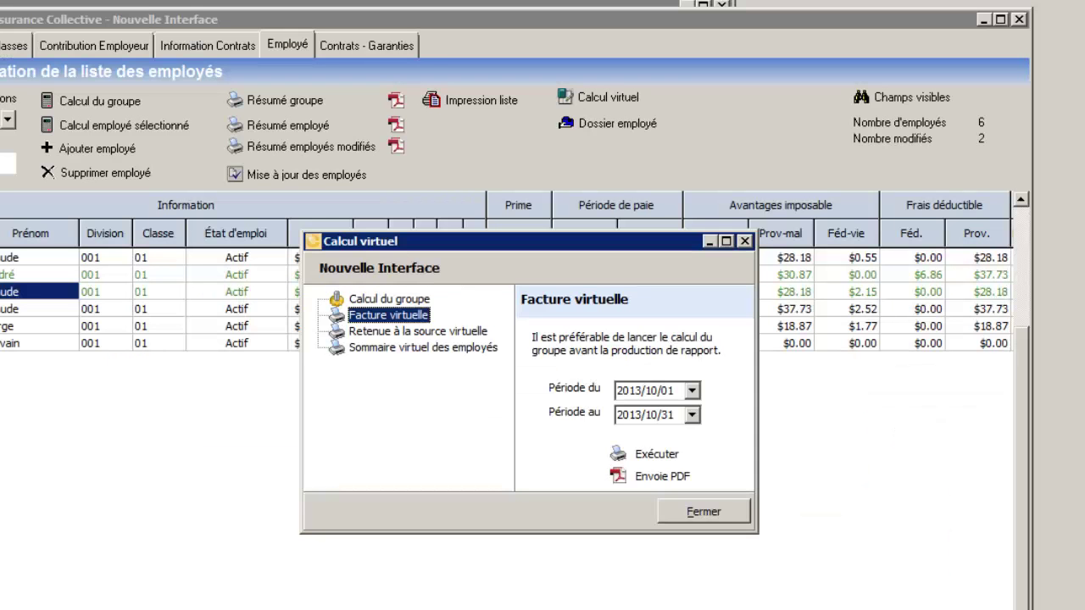
Produce the Retenue à la source virtuelle report for 2013/10/01 to 2013/10/31, review its pages and leave the virtual calculation.
left_click(383, 333)
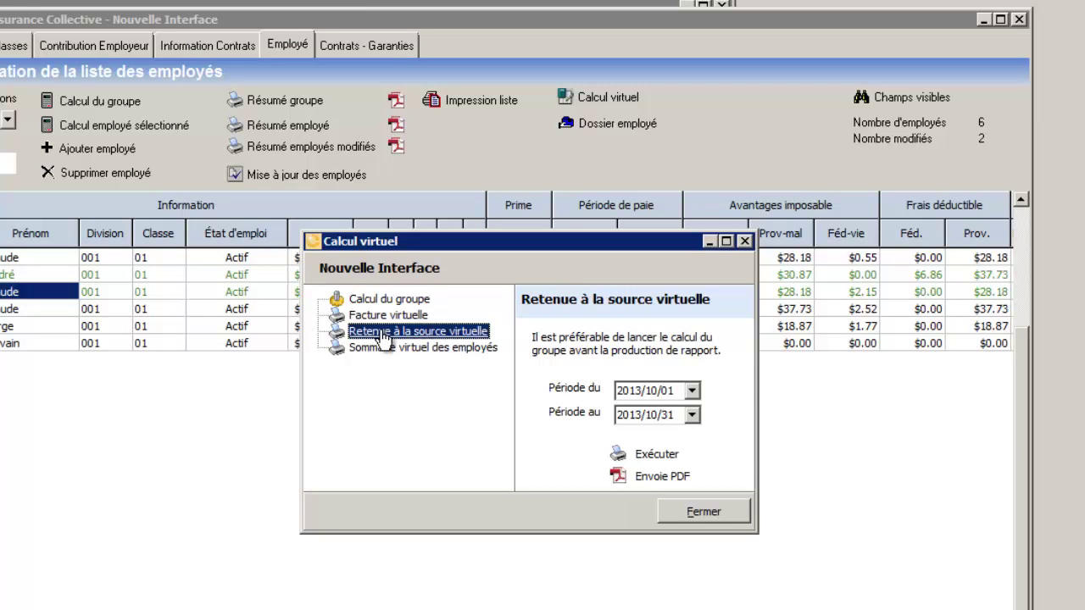
left_click(652, 457)
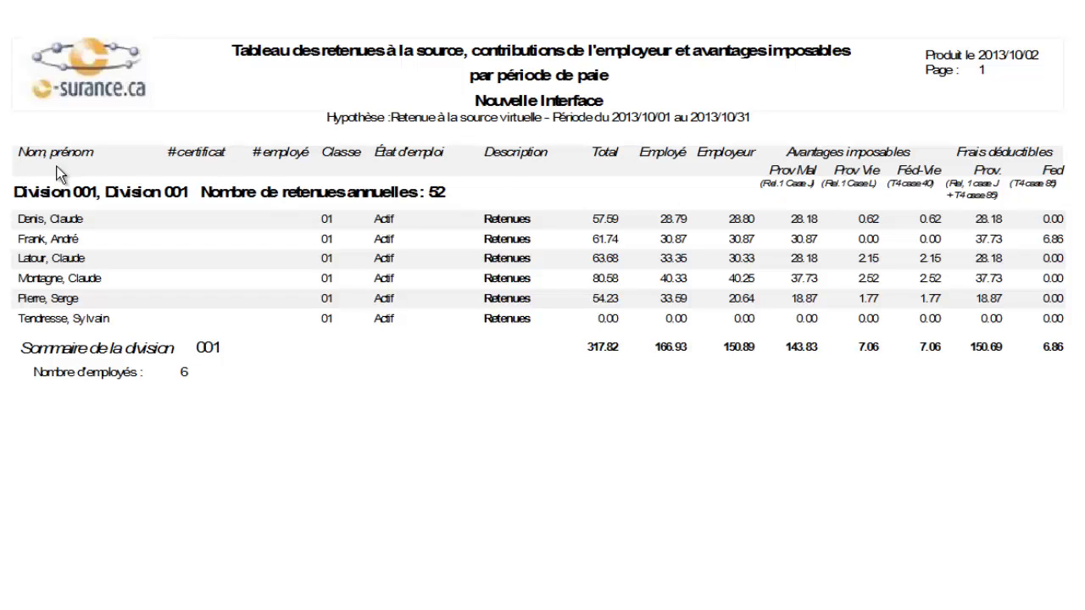
key("Page_Down")
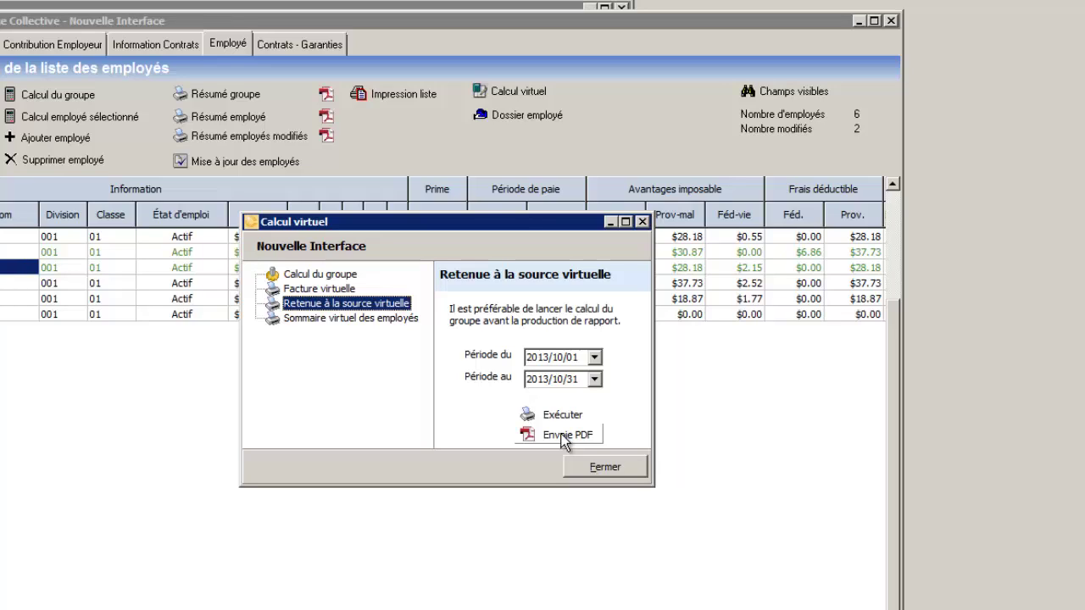
left_click(599, 468)
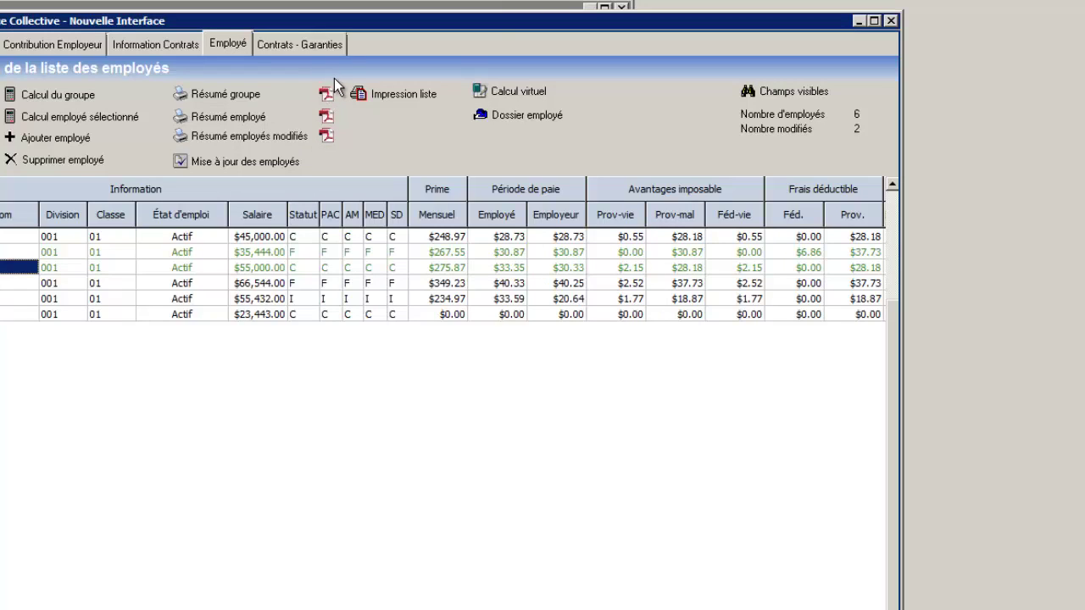
Run the virtual group calculation for 2013/10/01 to 2013/10/31 and produce the Facture virtuelle report from it.
left_click(508, 92)
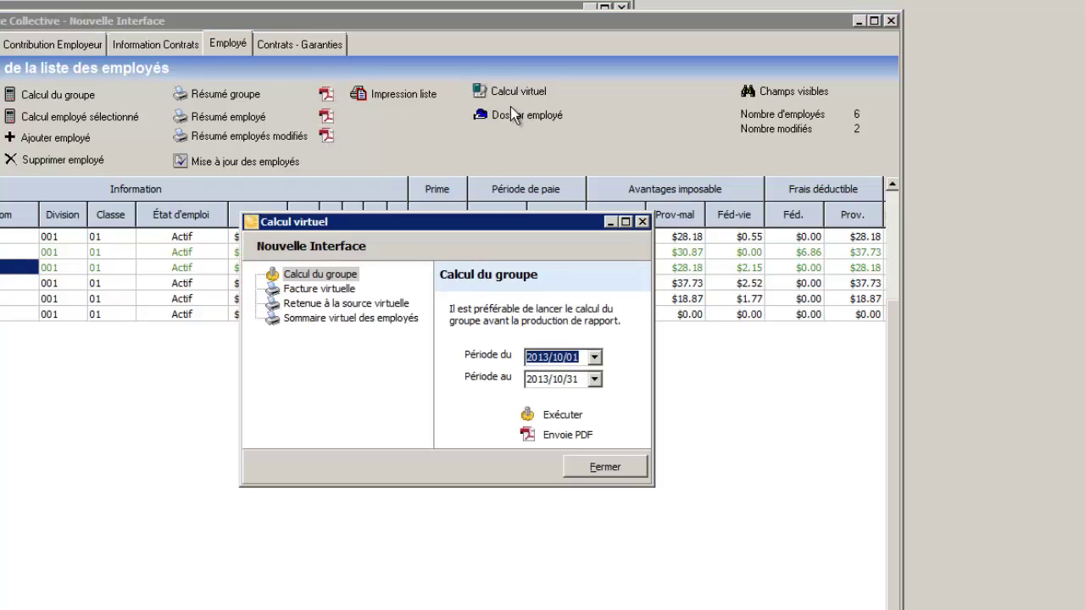
left_click(563, 419)
left_click(334, 289)
left_click(564, 416)
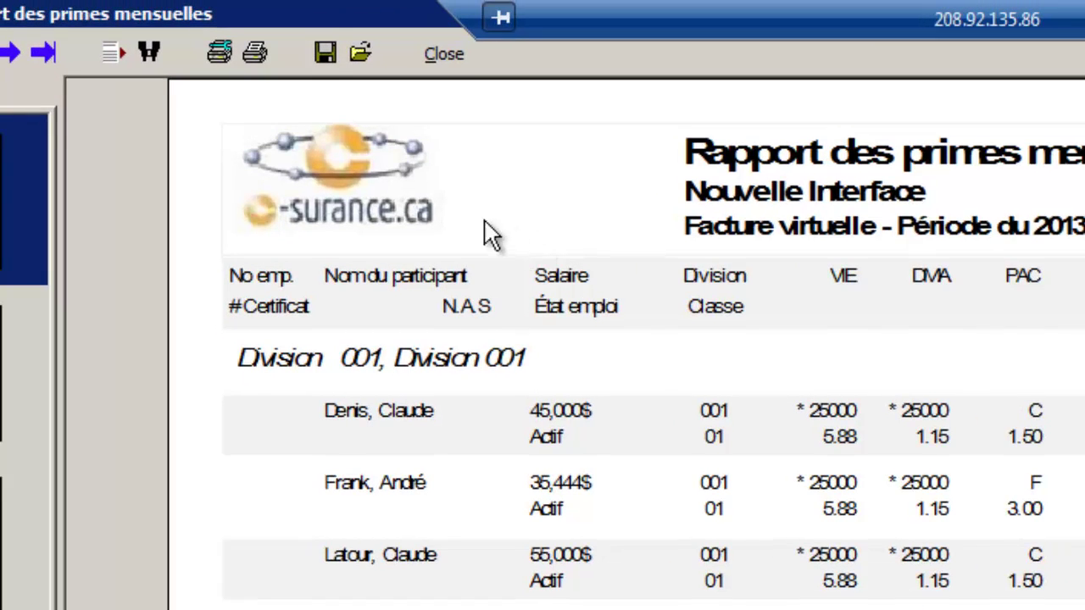
Examine the file formats available for saving the monthly premium report, cancel the save and close the report and the virtual calculation.
left_click(322, 53)
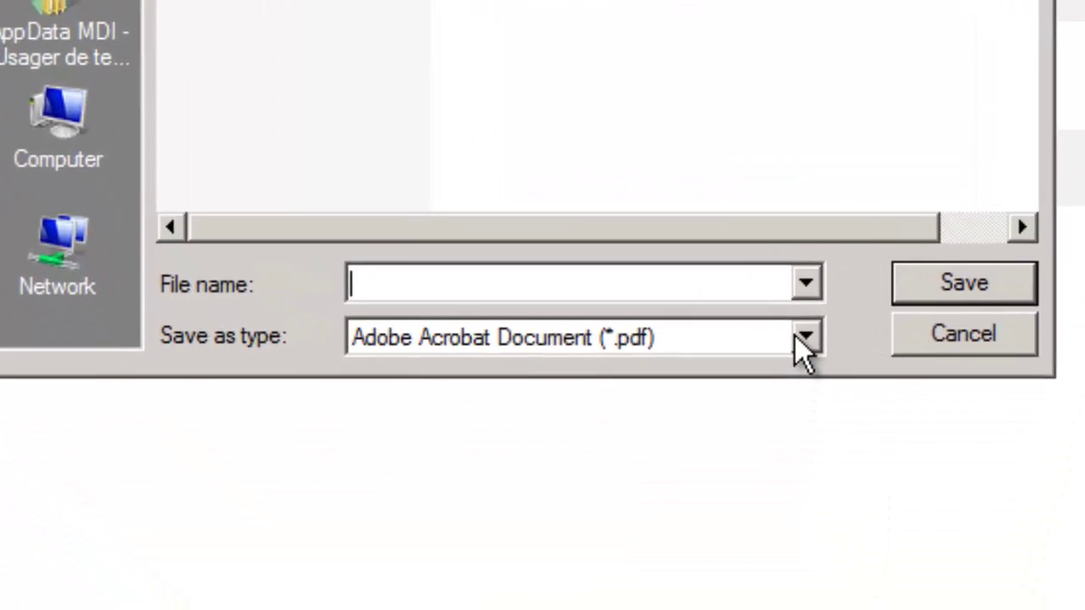
left_click(905, 600)
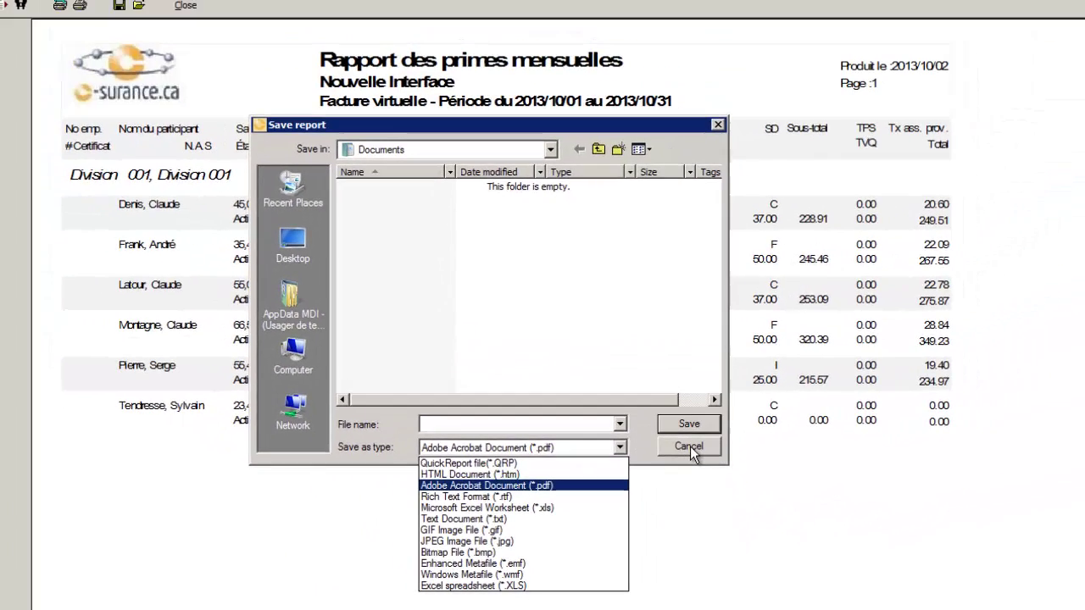
left_click(919, 264)
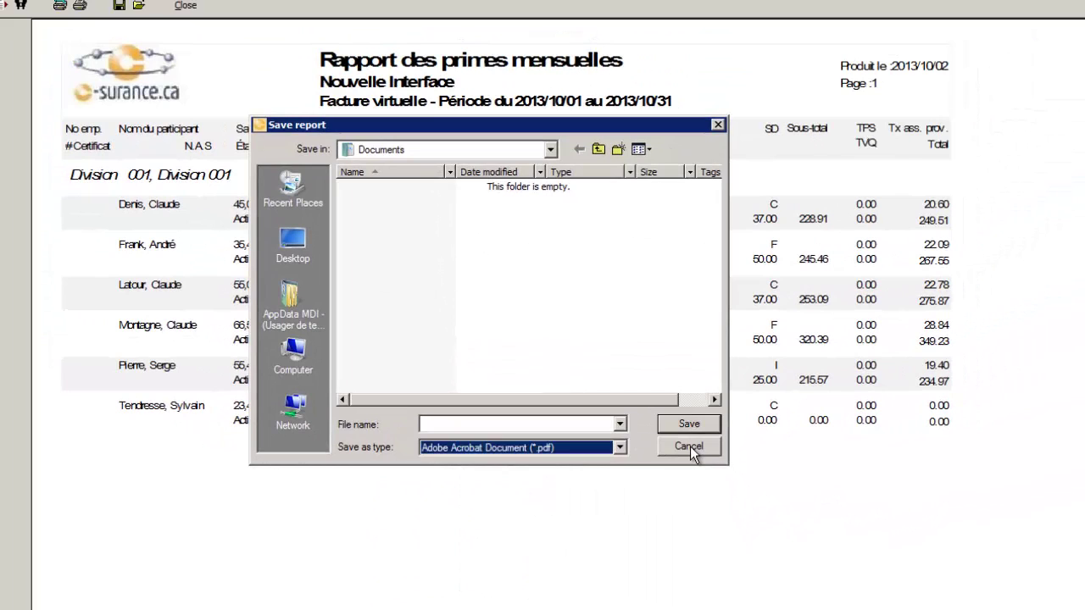
left_click(690, 446)
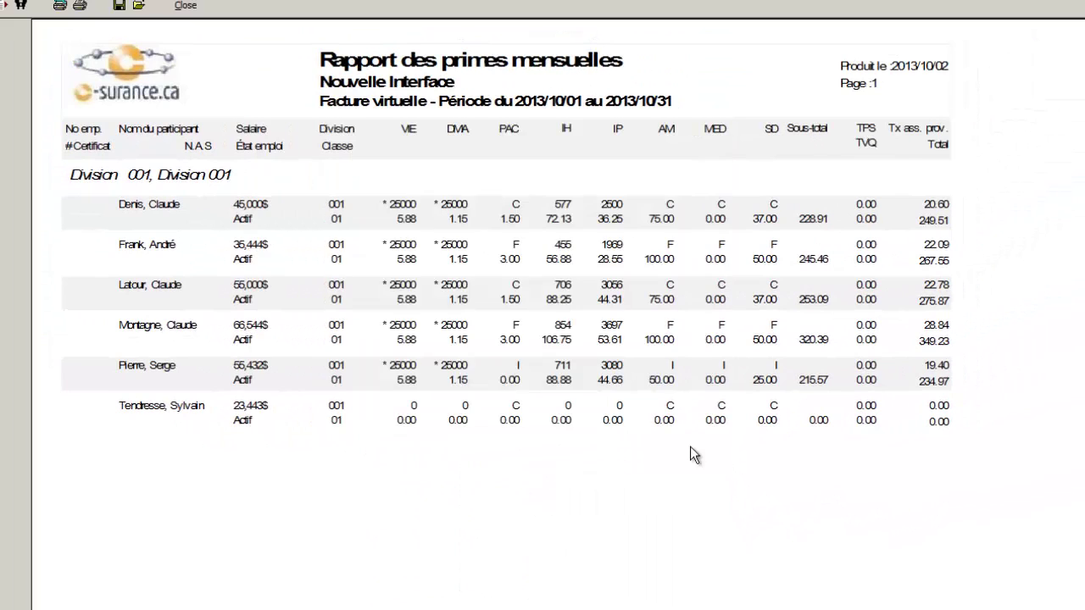
left_click(186, 7)
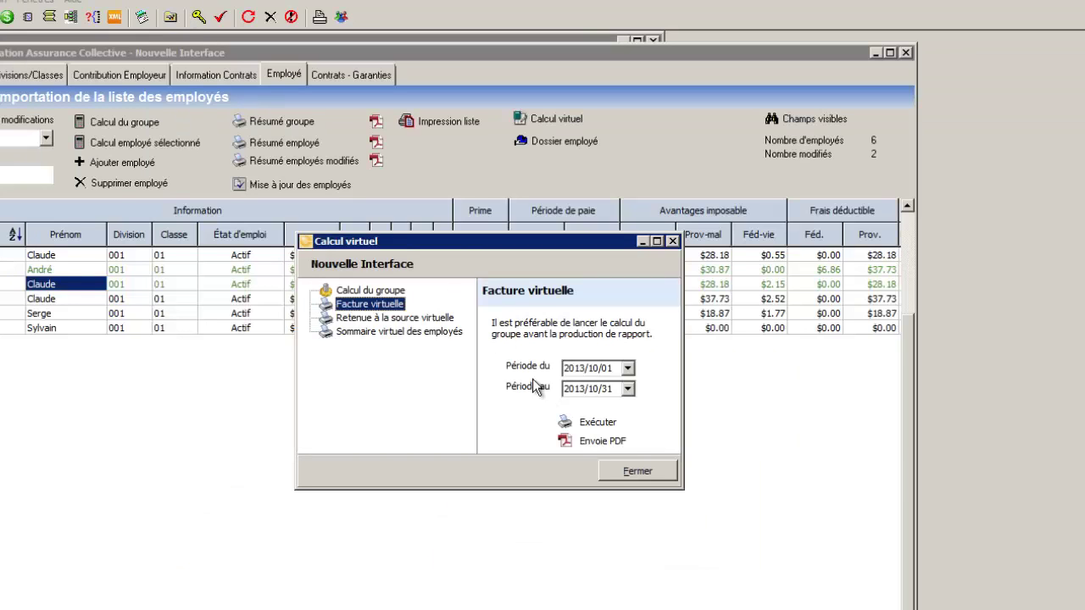
left_click(632, 473)
Examine the contract's general information, including the choices for Type de structure and Type d'affaire and the estimation fields.
left_click(216, 74)
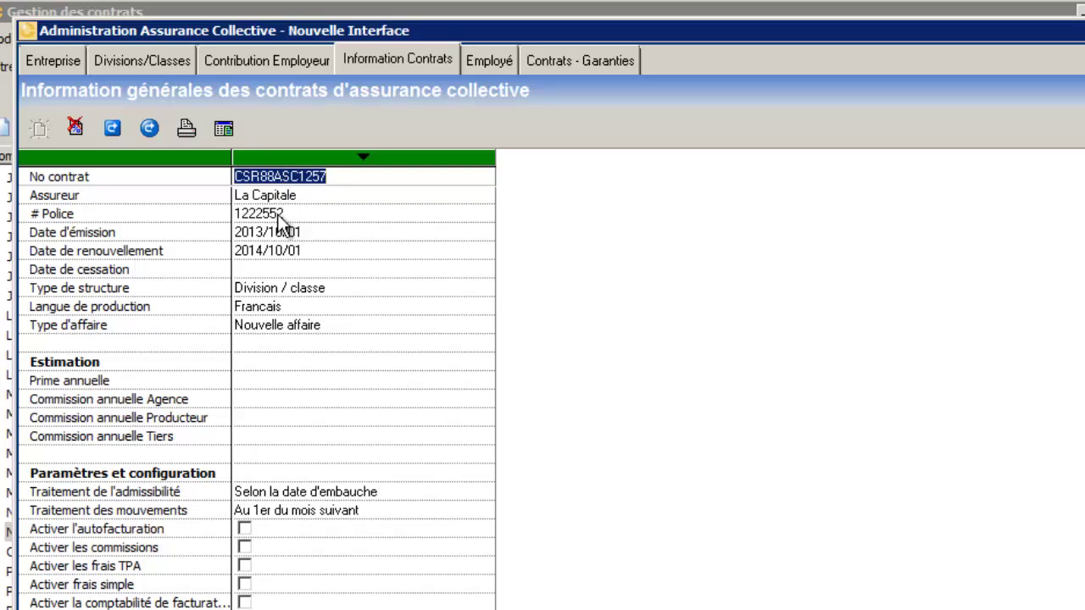
left_click(323, 286)
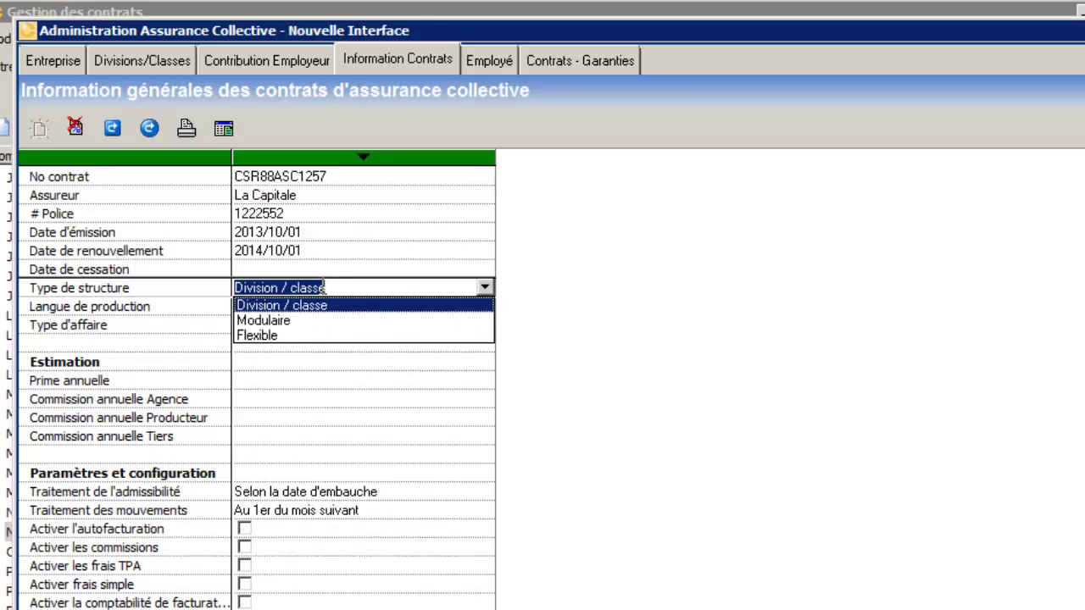
left_click(317, 381)
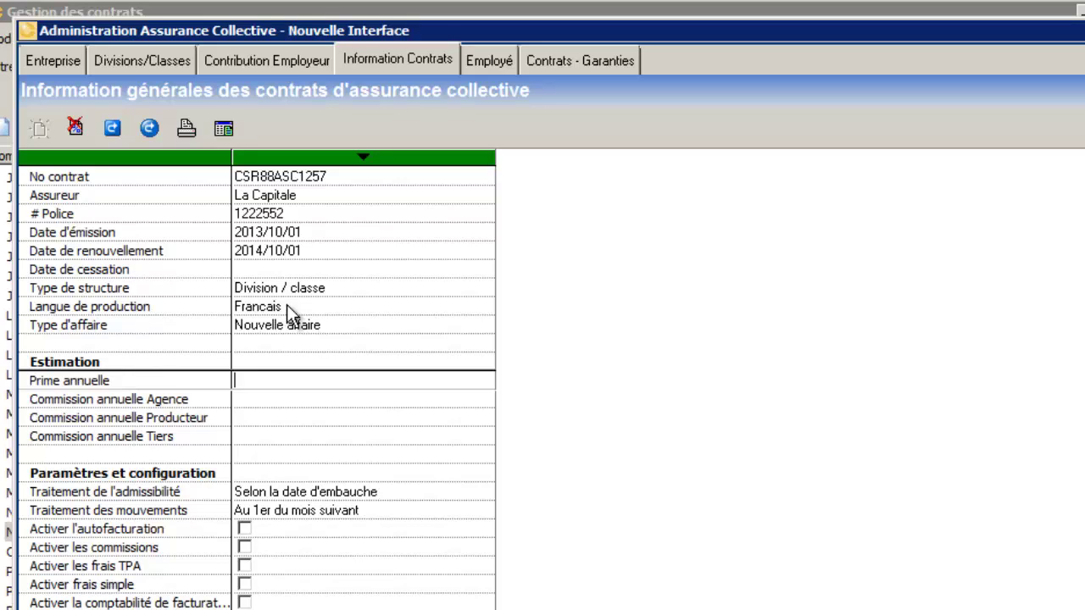
left_click(320, 325)
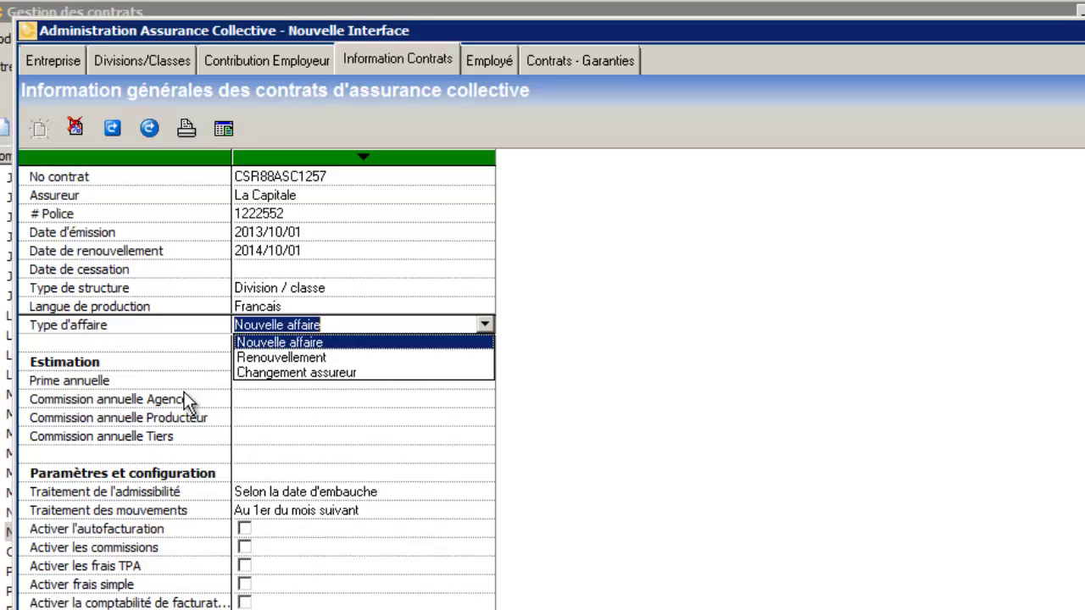
left_click(274, 396)
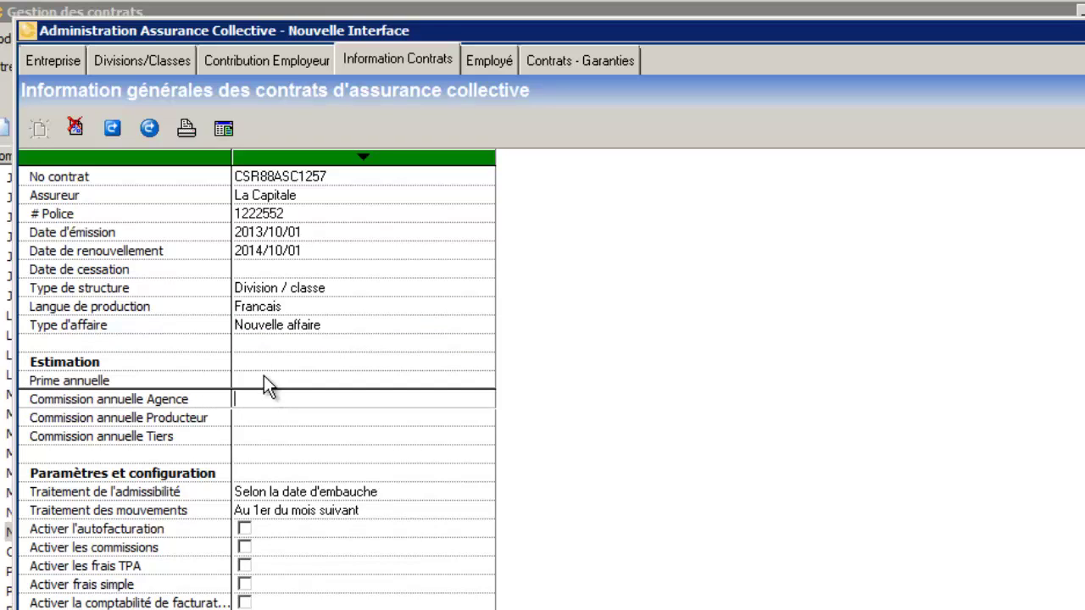
left_click(264, 376)
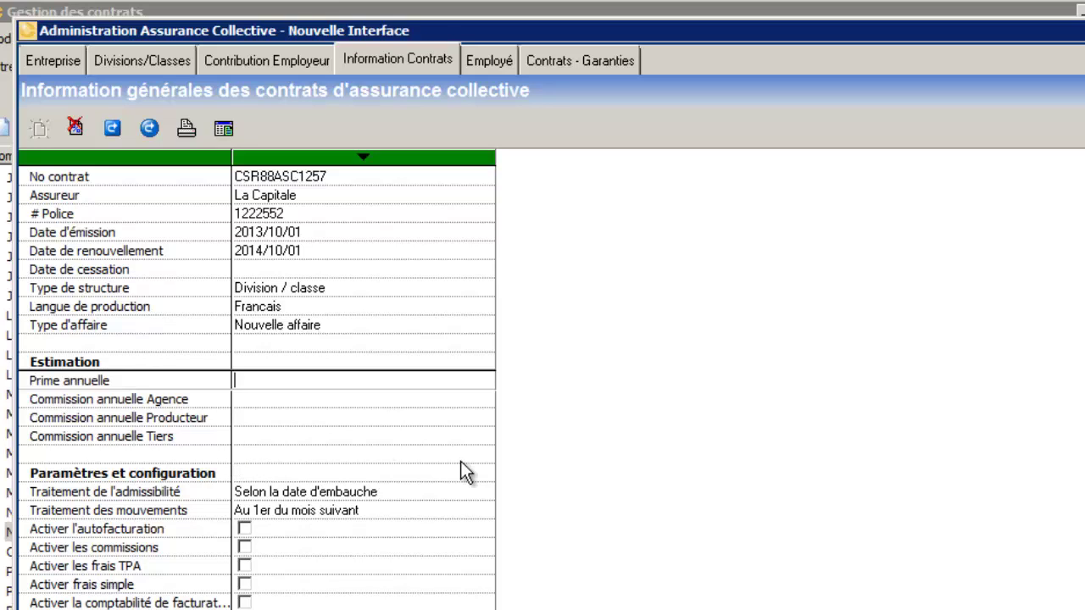
Examine the choices offered for Traitement de l'admissibilité and Traitement des mouvements in the contract's configuration.
left_click(378, 489)
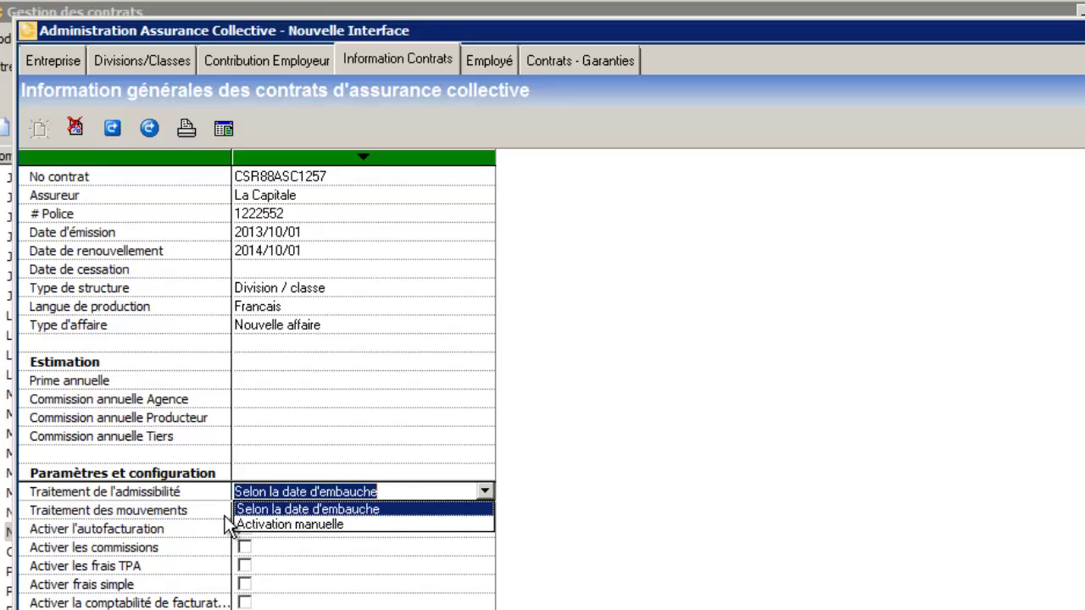
left_click(166, 514)
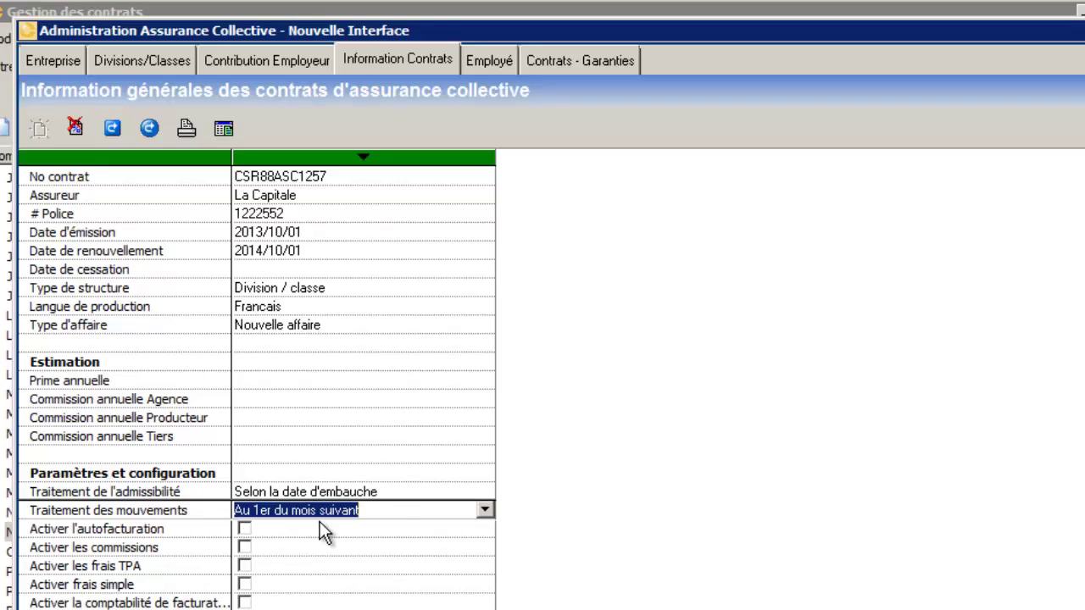
left_click(484, 510)
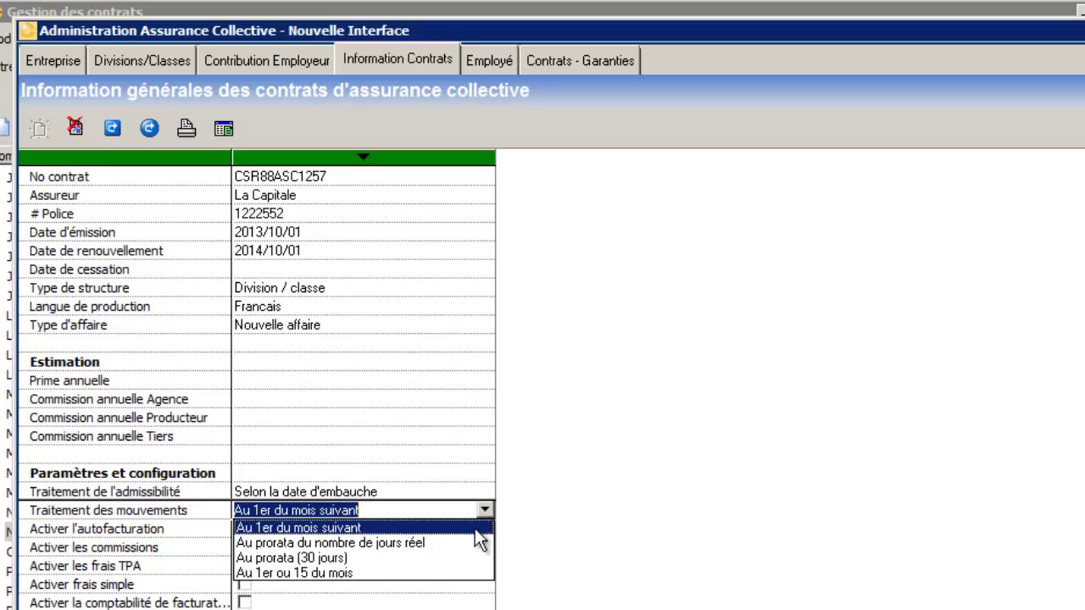
left_click(154, 546)
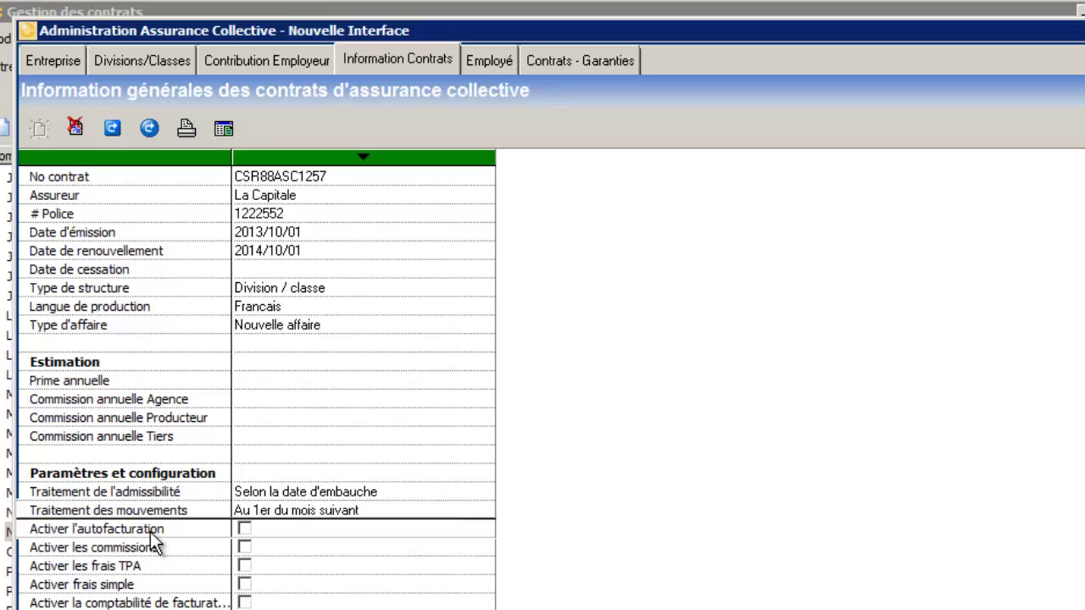
Try enabling Activer l'autofacturation for the contract and turn it off again.
left_click(245, 531)
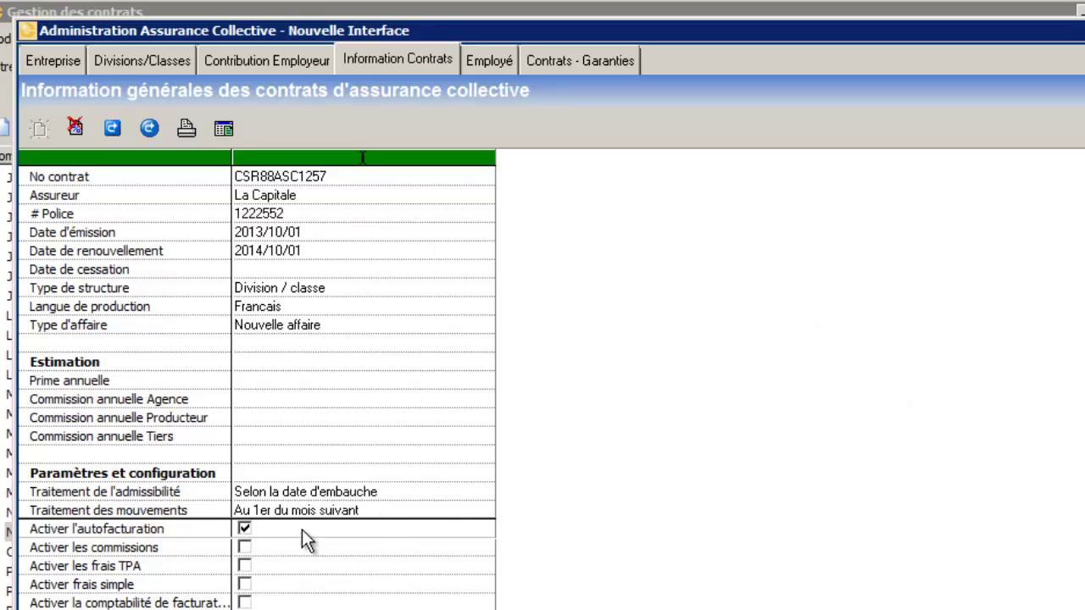
left_click(245, 529)
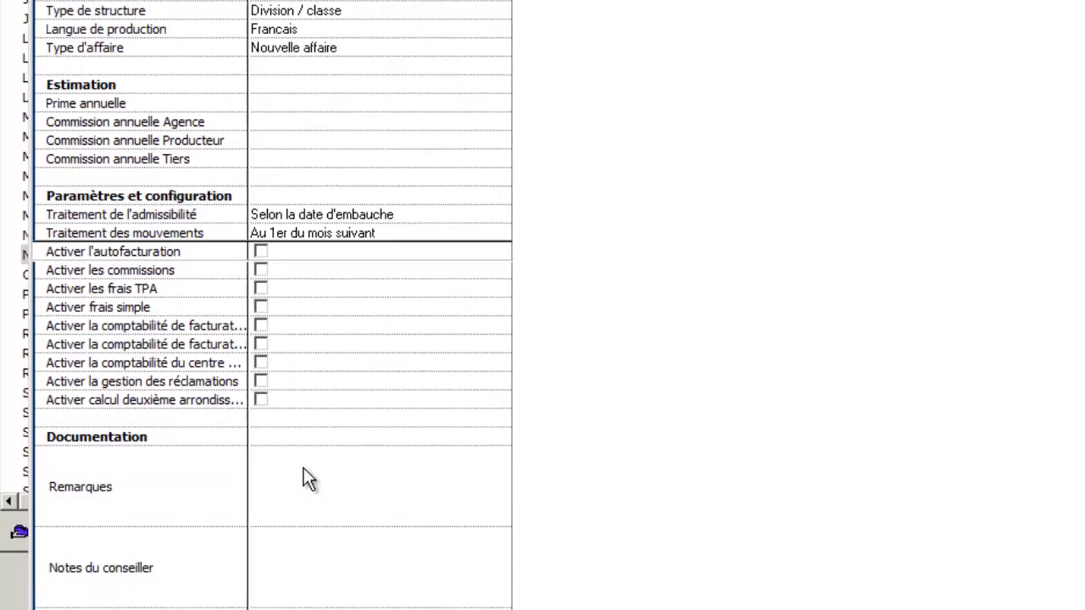
Open the text editor for the contract's Remarques, examine the object types available for insertion, and cancel without inserting anything.
left_click(307, 479)
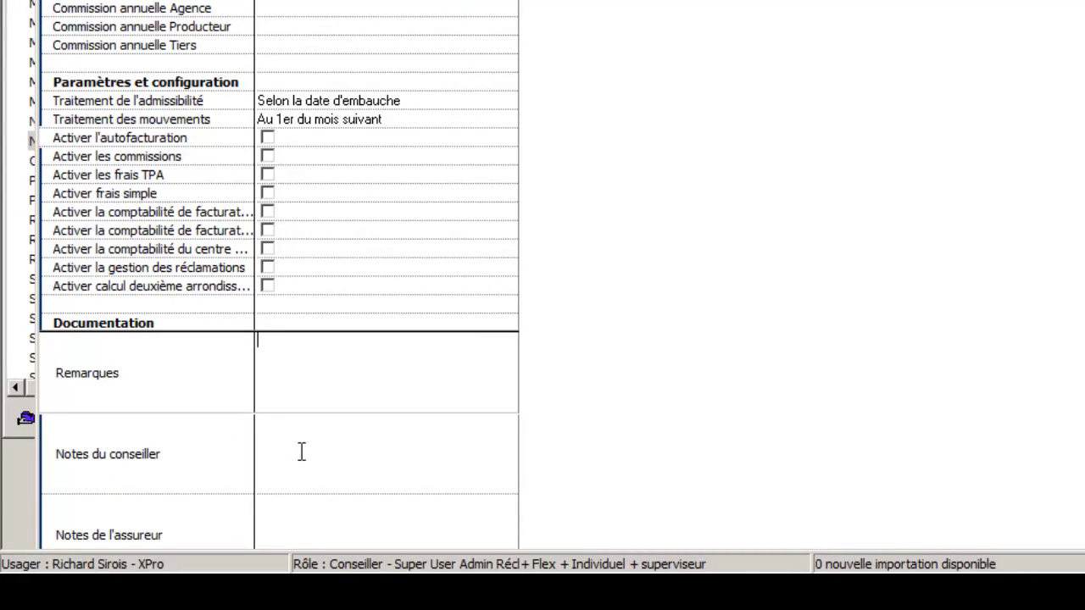
right_click(280, 345)
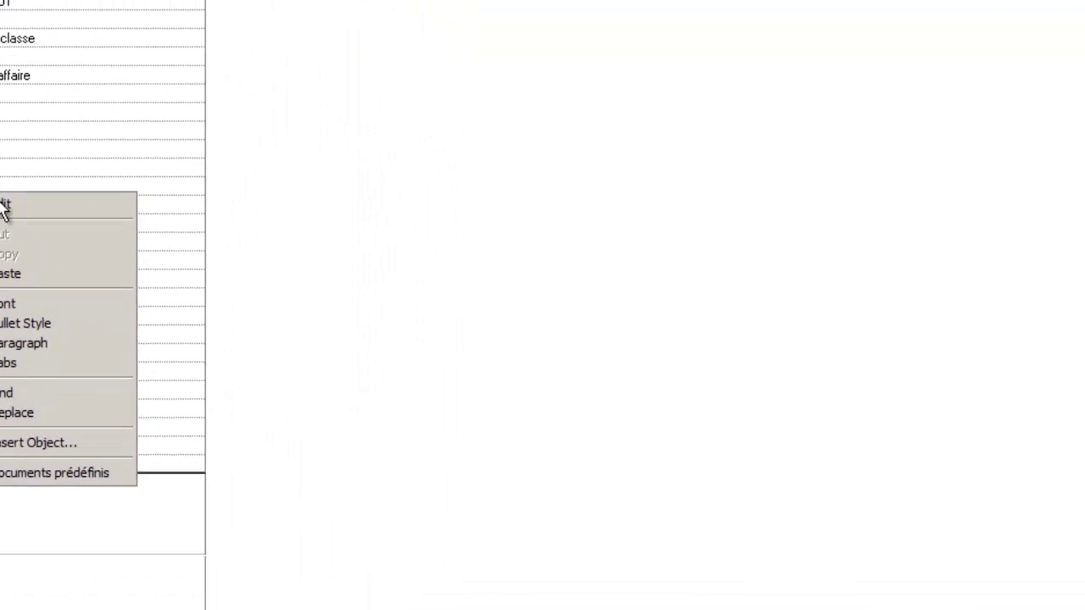
left_click(176, 123)
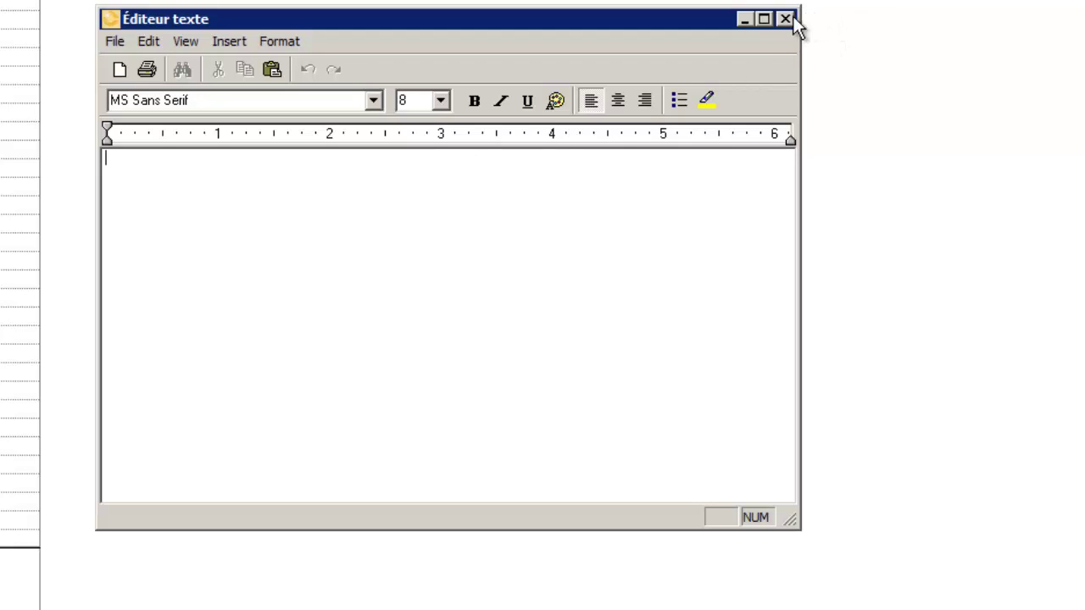
left_click(236, 44)
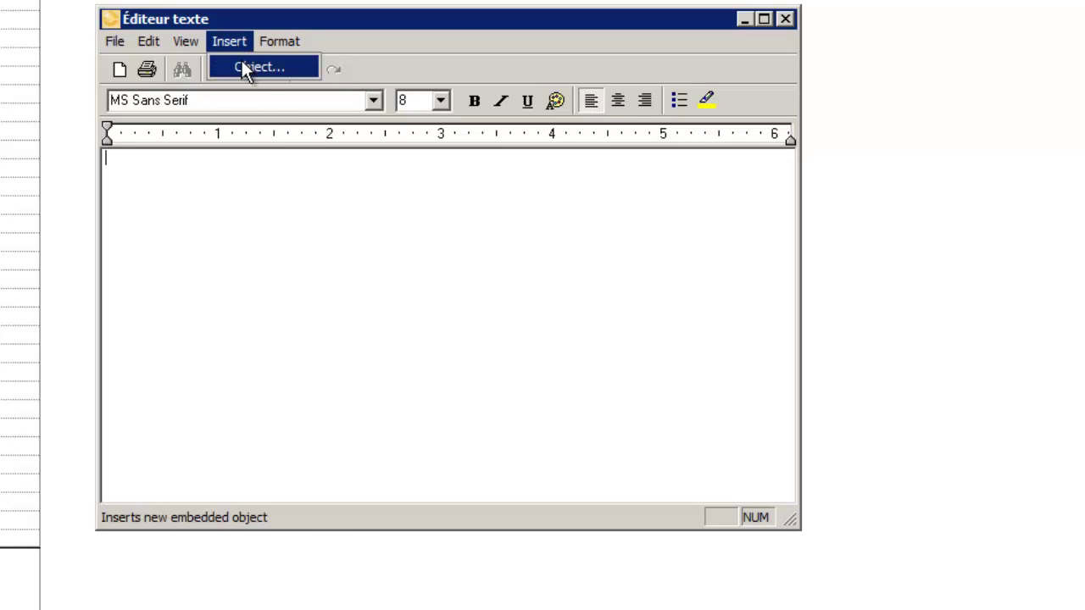
left_click(243, 66)
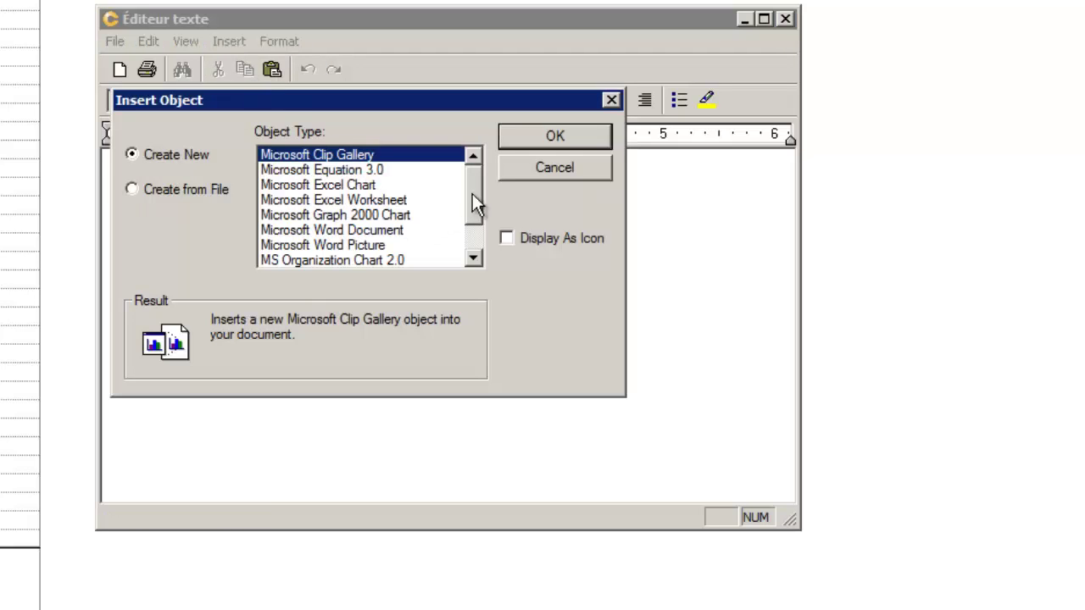
scroll(466, 242, "down", 3)
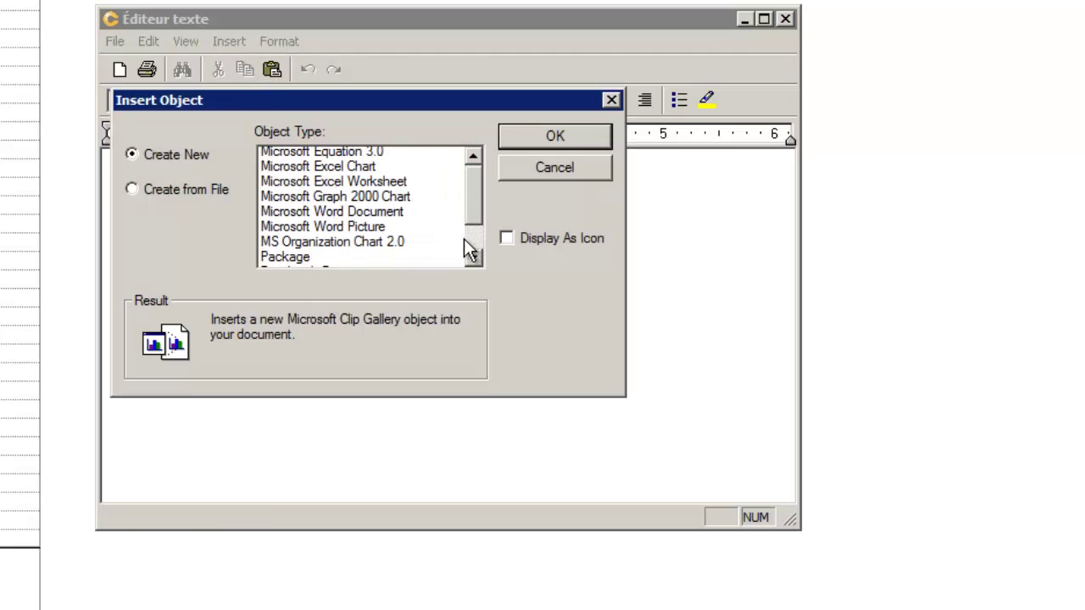
left_click(539, 165)
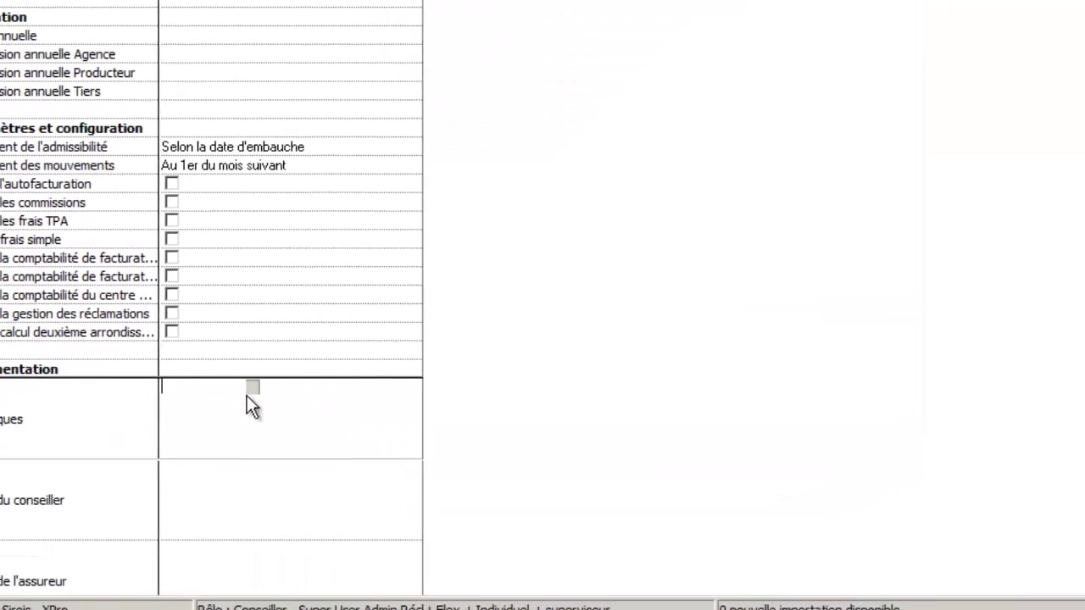
Examine the predefined documents available for the Remarques field and close the document manager.
right_click(248, 395)
left_click(306, 384)
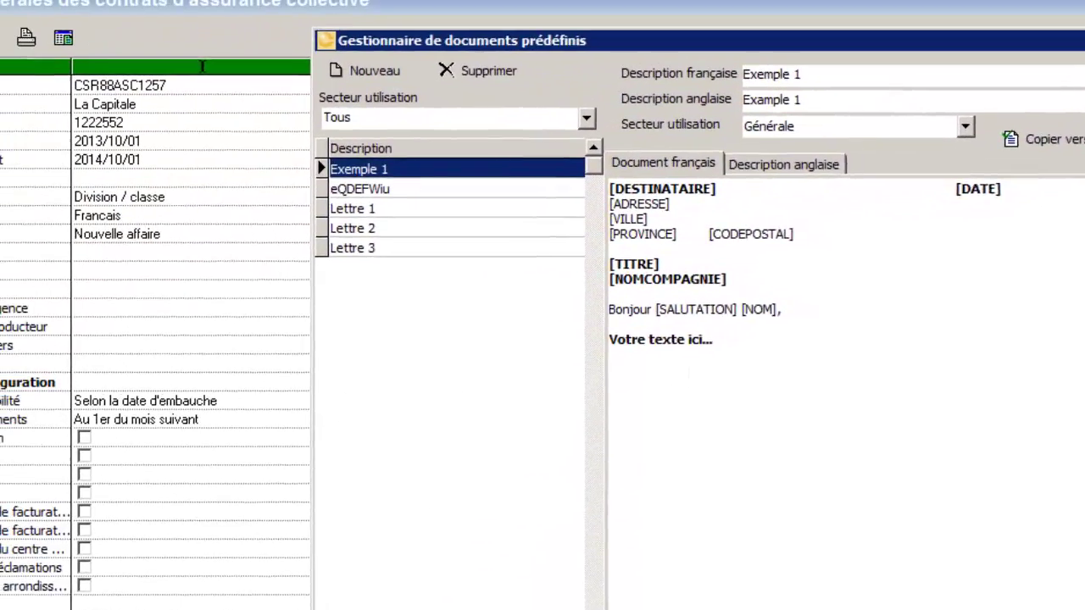
left_click(1045, 16)
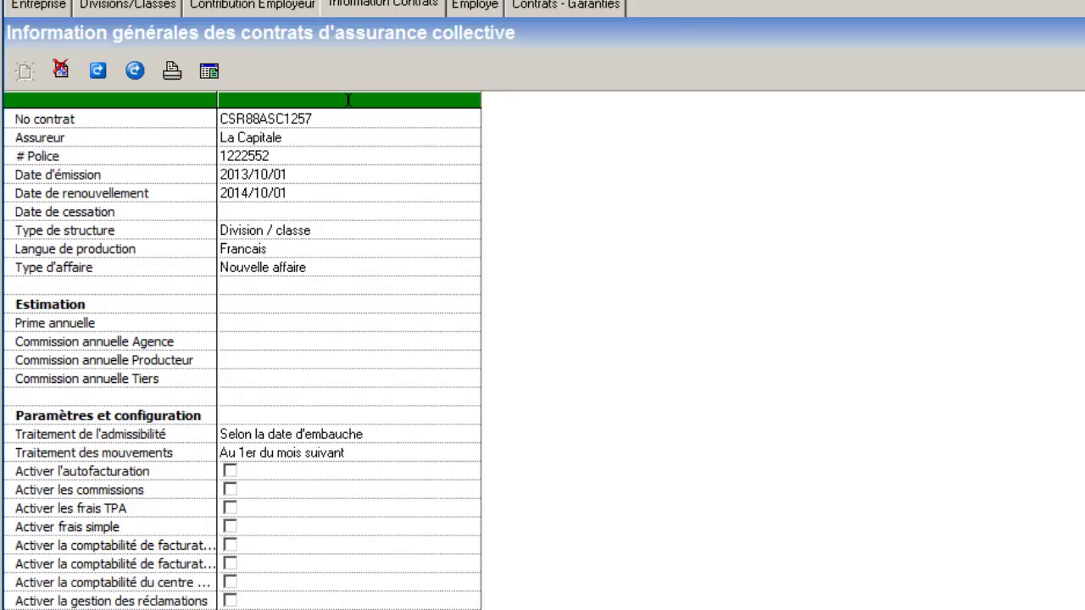
Examine the contract's coverage details in the Simple and Sommaire configurations.
left_click(586, 6)
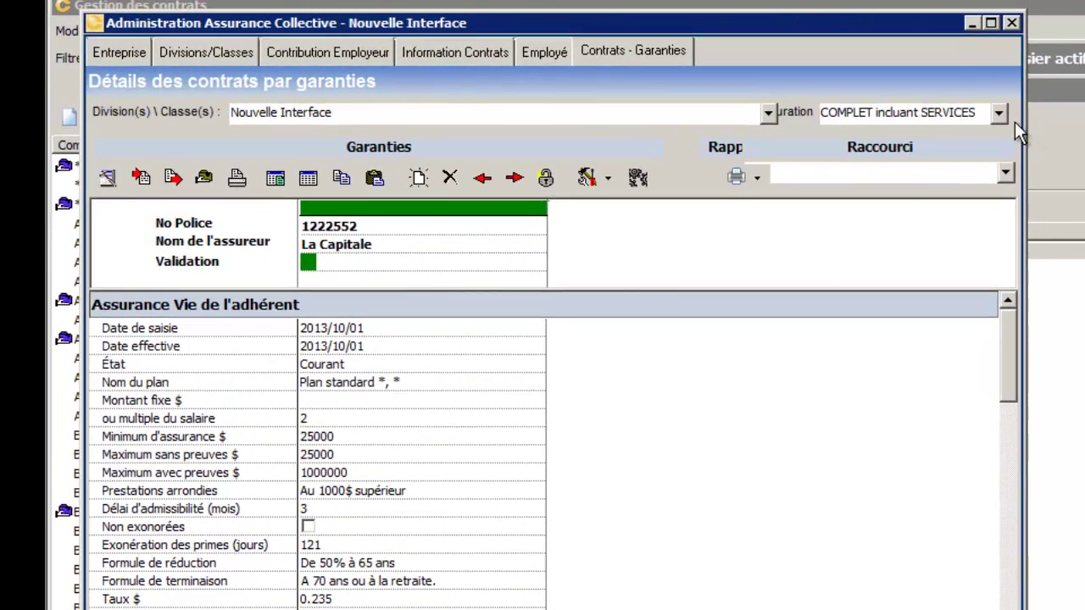
left_click(997, 112)
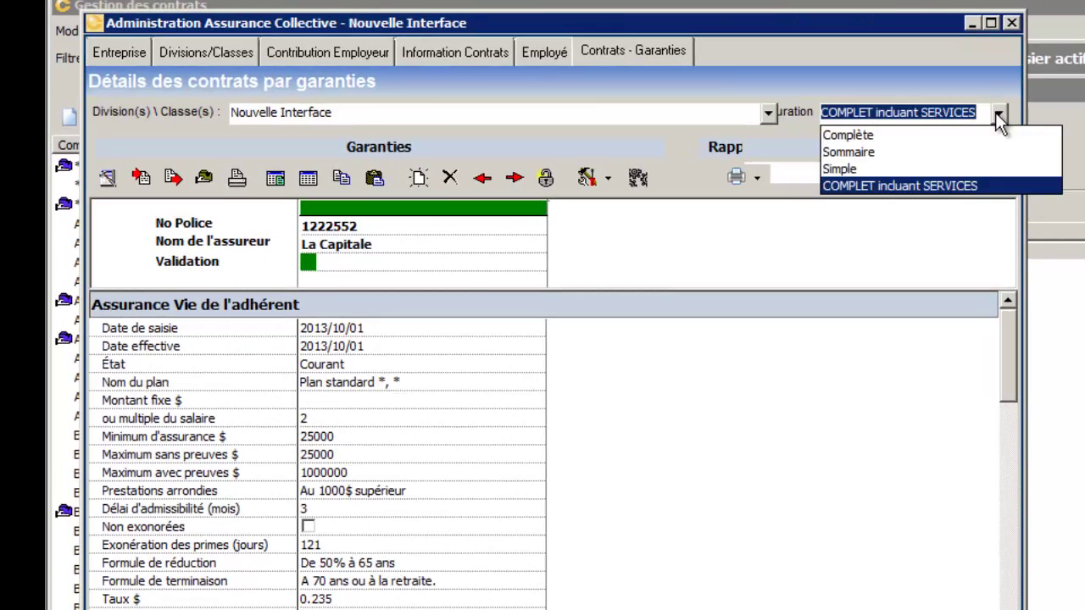
left_click(847, 169)
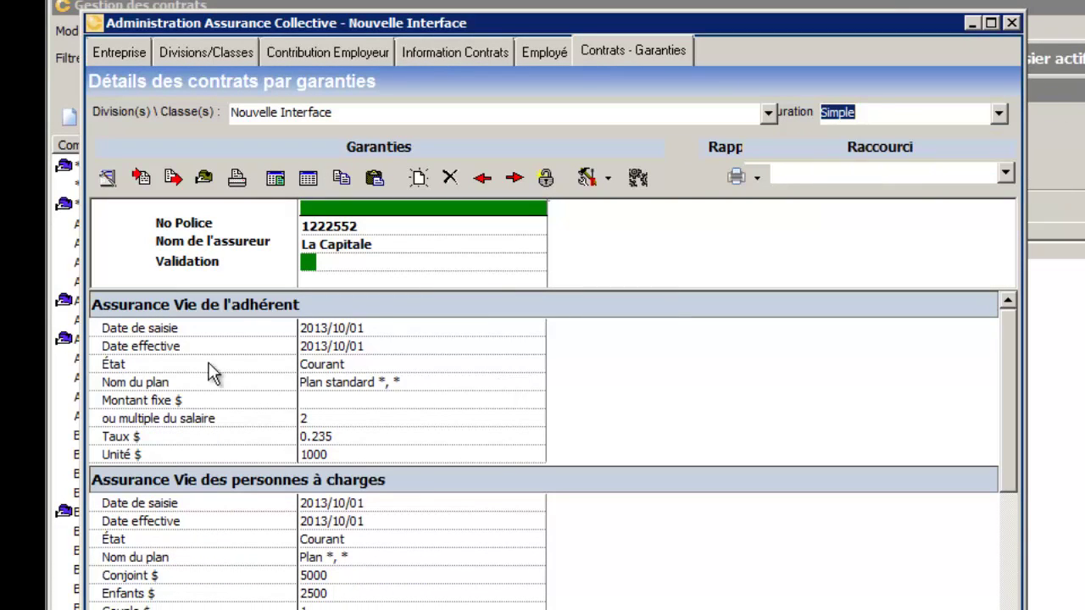
left_click(999, 113)
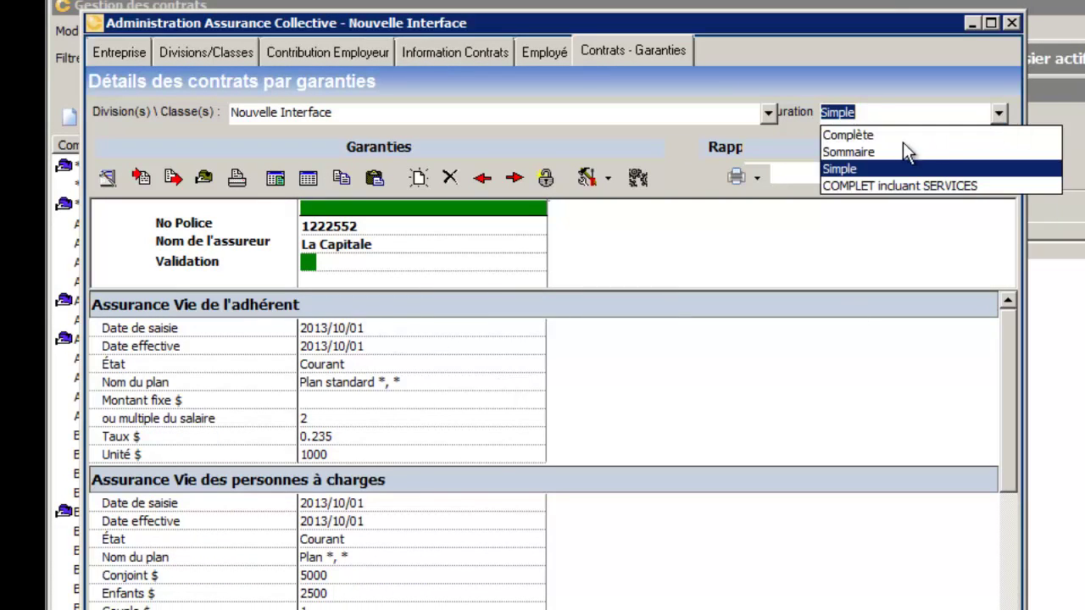
left_click(886, 152)
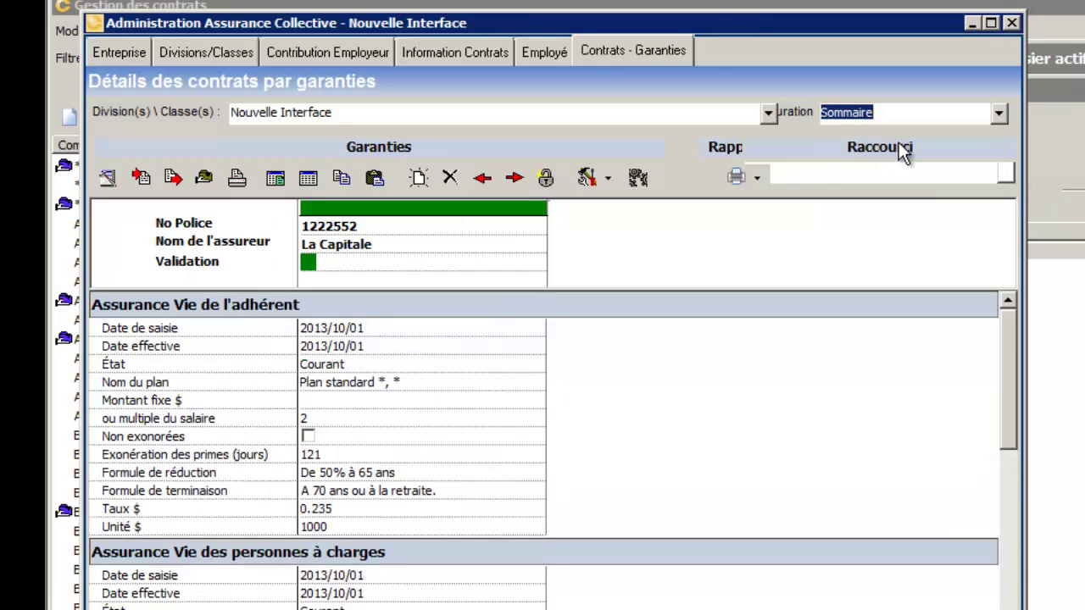
left_click(1000, 112)
left_click(923, 185)
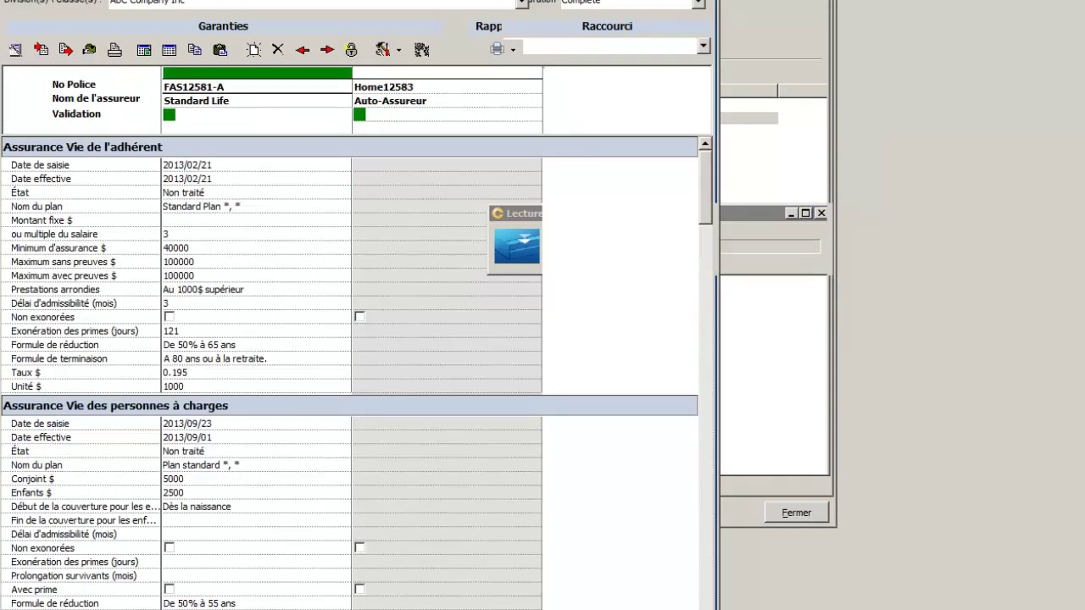
Review ABC Company Inc's coverages across both insurers in the Simple configuration, including health and drug insurance, and close that contract.
left_click(699, 4)
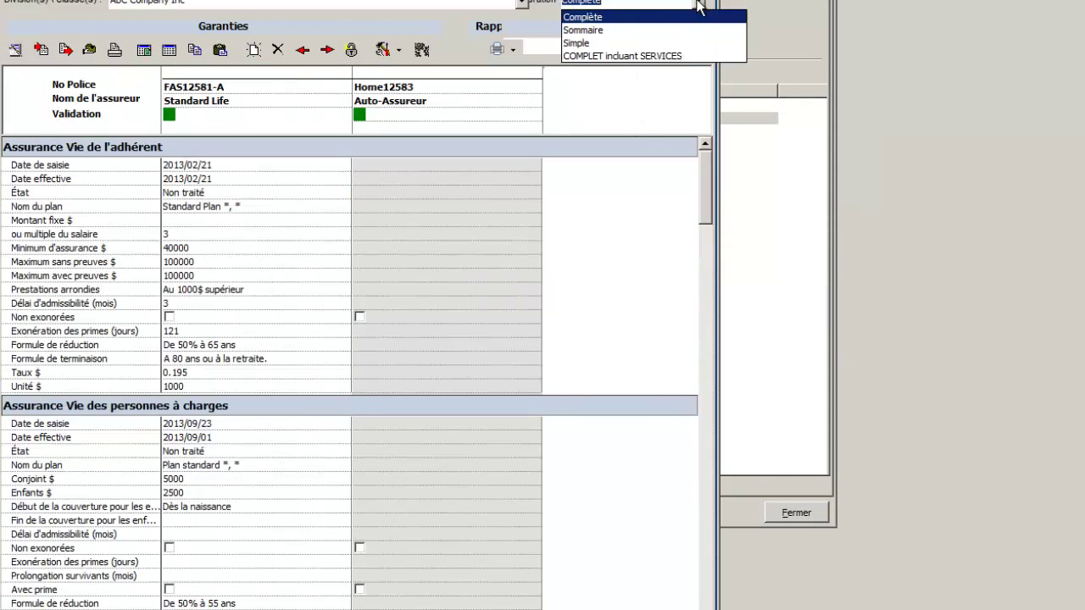
left_click(584, 43)
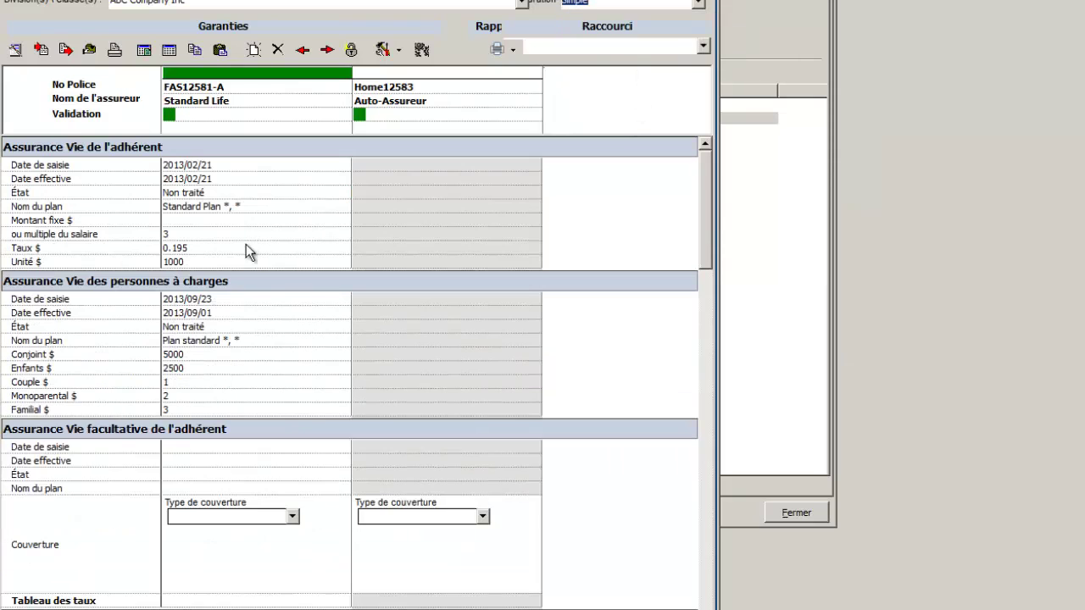
left_click_drag(701, 211, 707, 349)
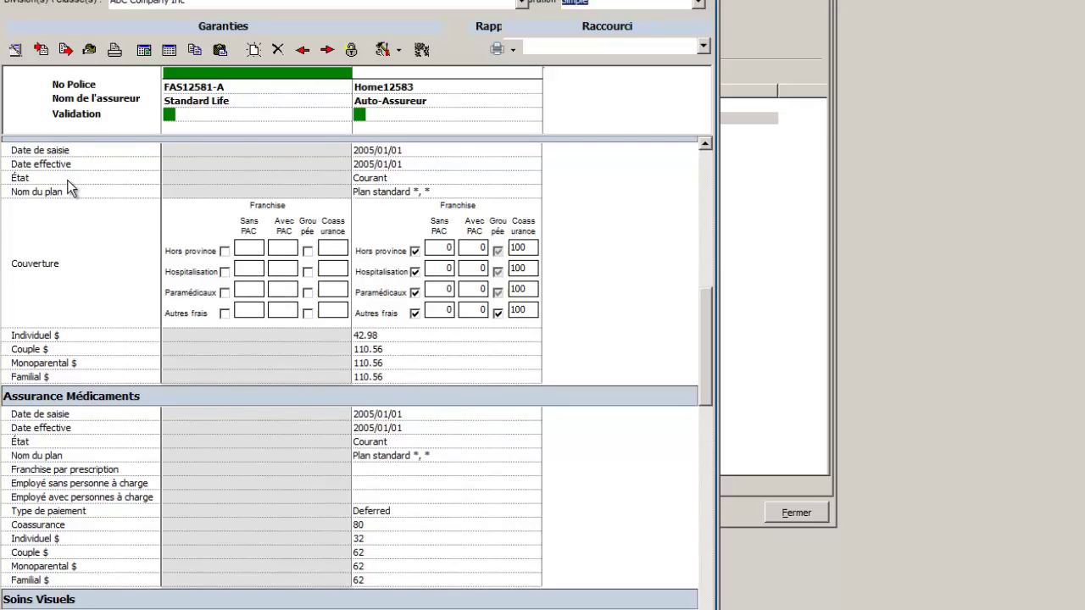
left_click(705, 143)
left_click(706, 143)
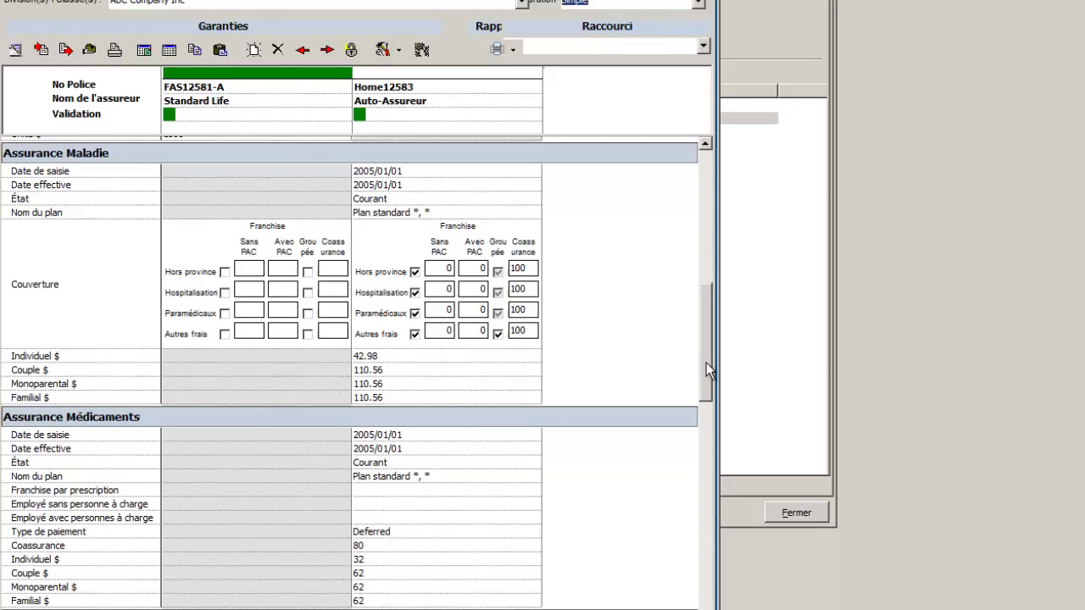
left_click_drag(706, 325, 704, 193)
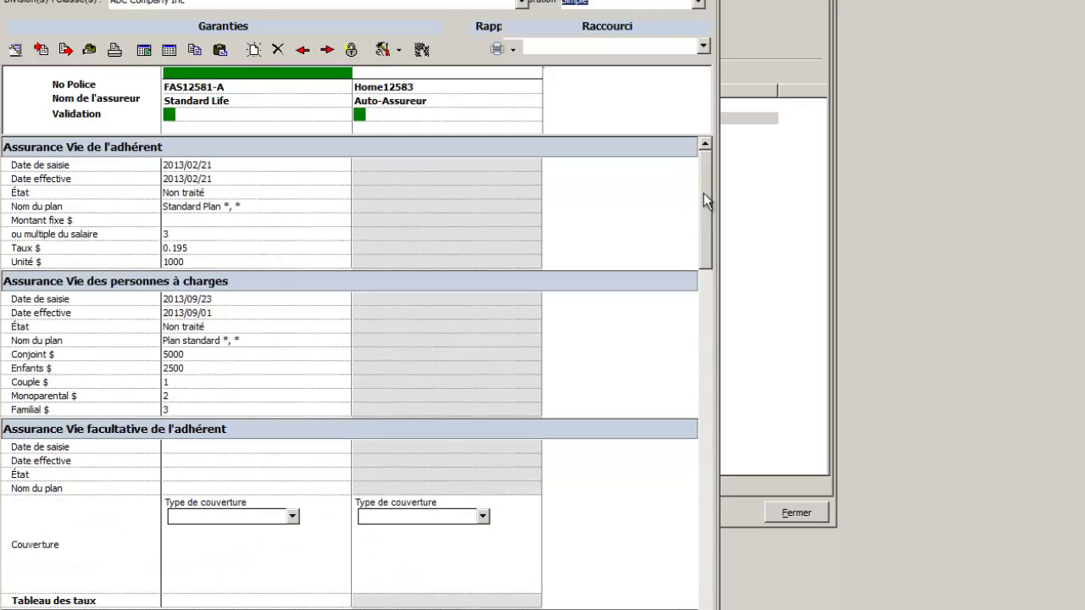
left_click(710, 1)
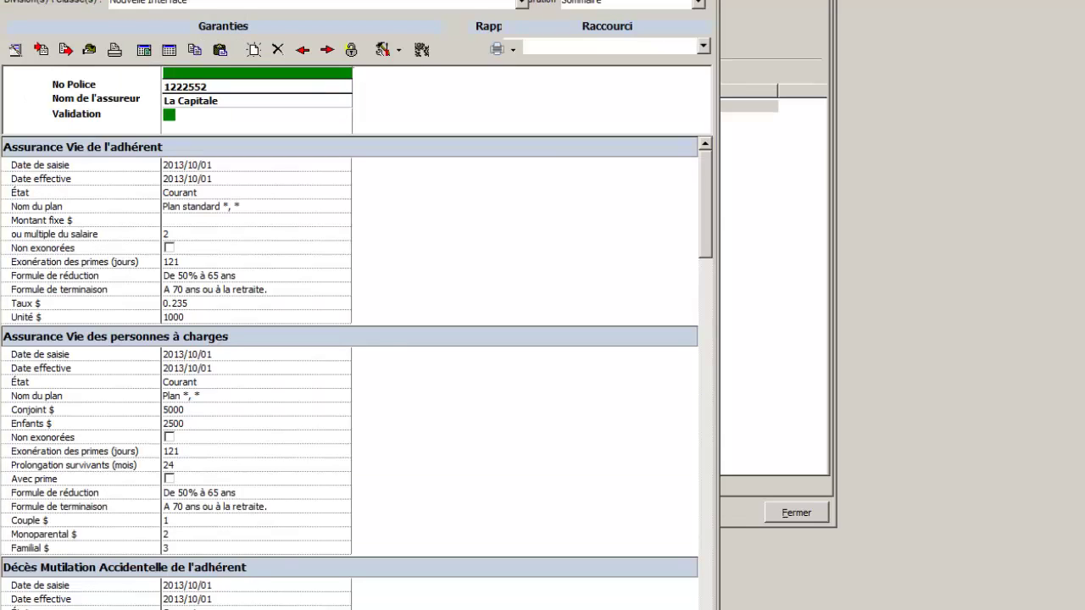
Display the Nouvelle Interface contract's coverages in the Simple configuration.
left_click_drag(664, 1, 715, 1)
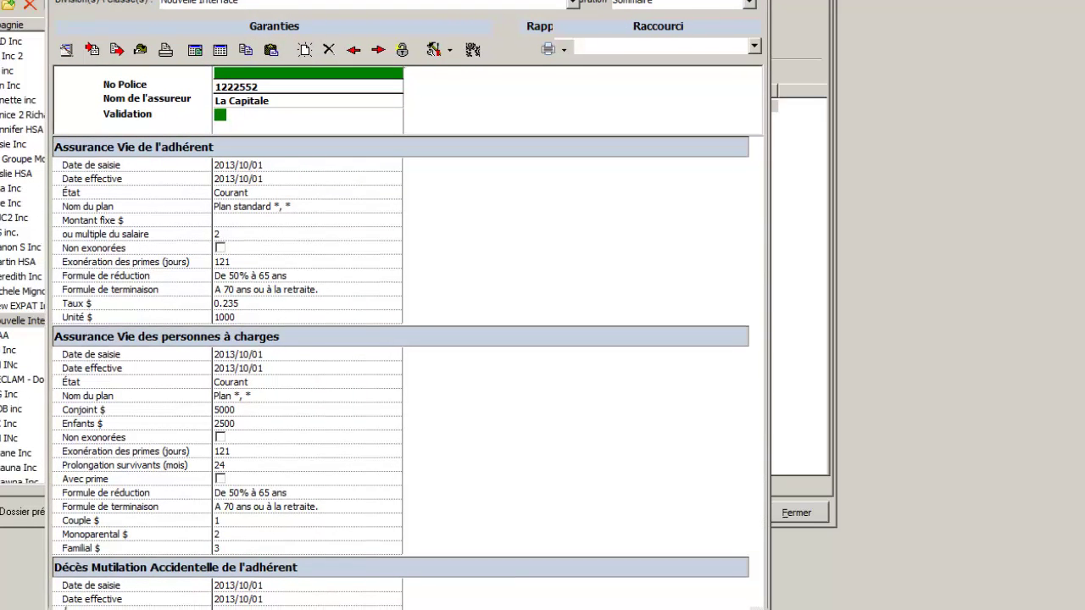
left_click(751, 3)
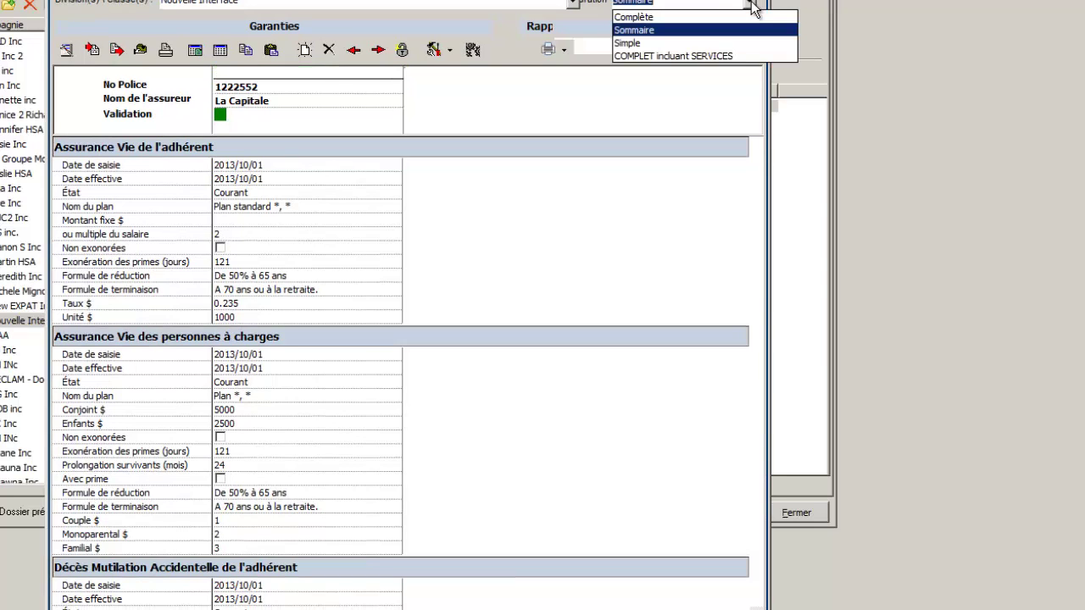
left_click(634, 43)
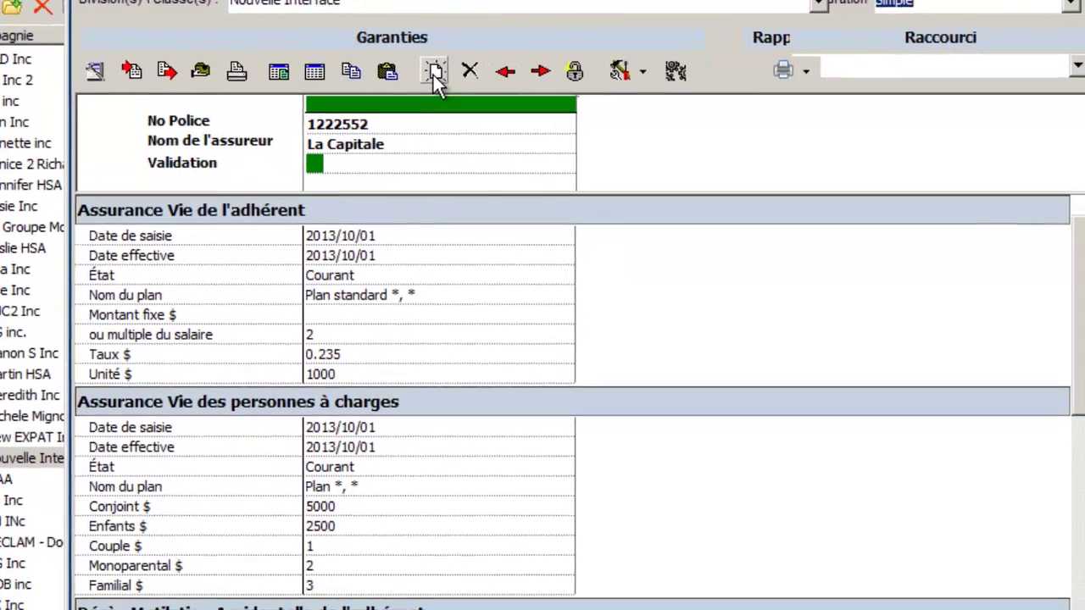
Create a modification of Assurance Vie de l'adhérent effective 2013/11/01 with the reason Modification au contrat.
left_click(433, 73)
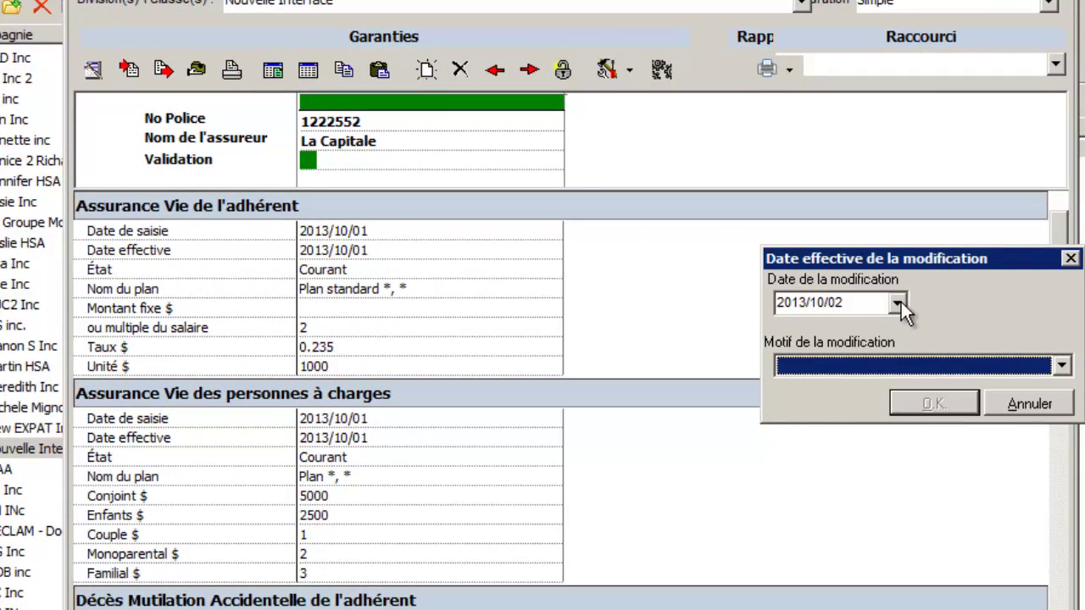
left_click(896, 303)
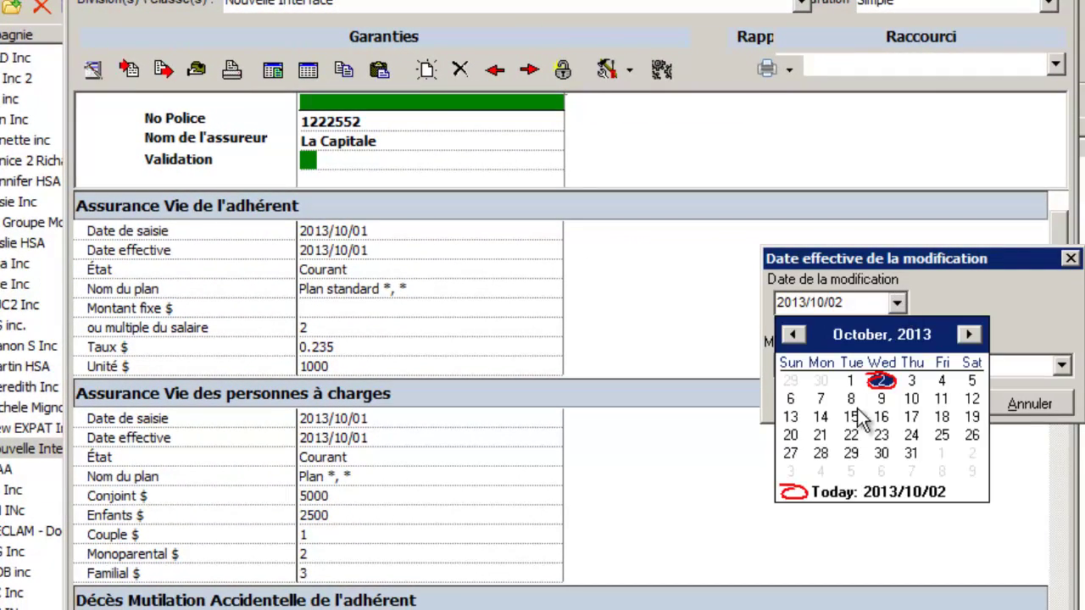
left_click(939, 454)
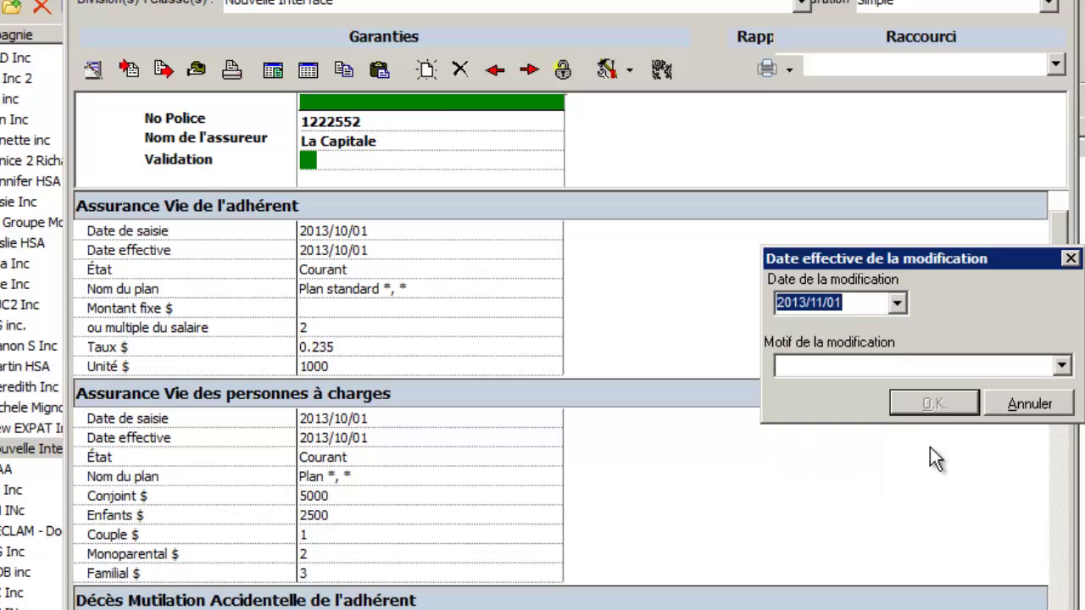
left_click(1062, 368)
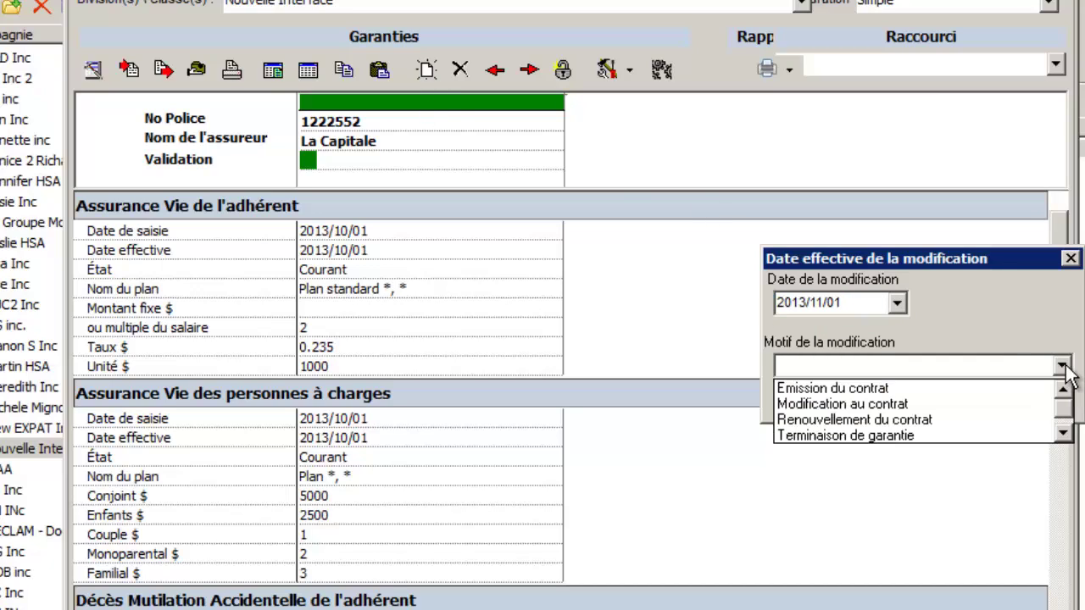
left_click(888, 405)
left_click(915, 404)
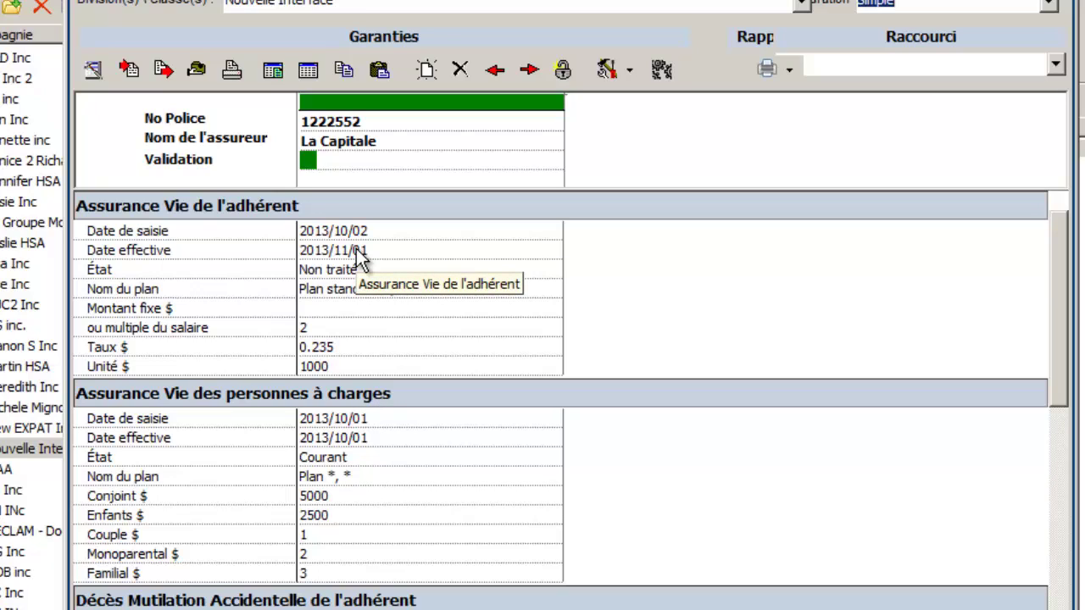
Set the salary multiple to 3 and the rate to 0.255 for Assurance Vie de l'adhérent.
left_click(322, 326)
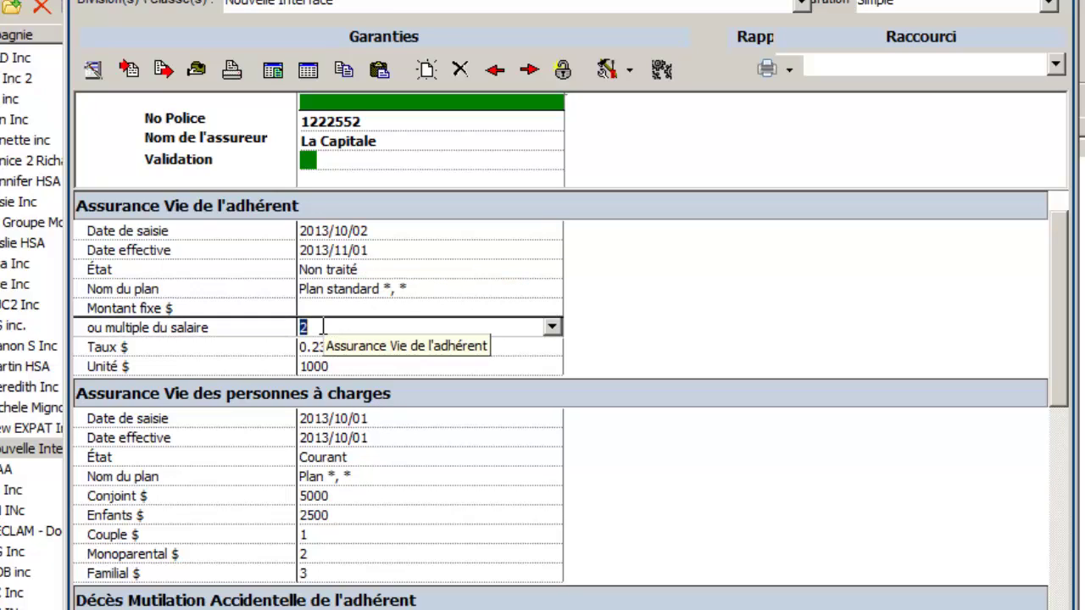
type("3")
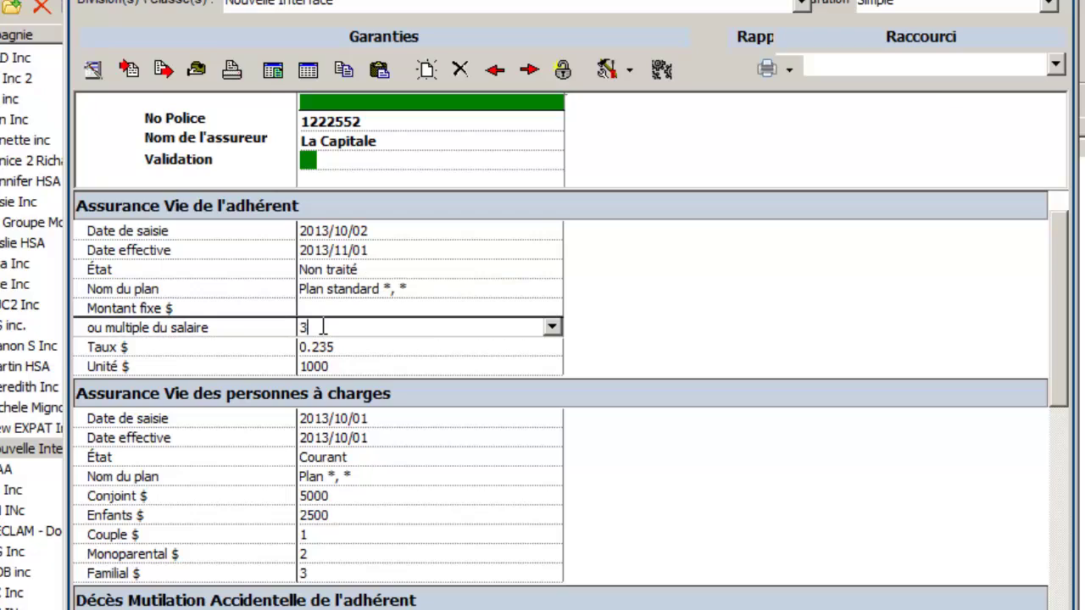
left_click(343, 349)
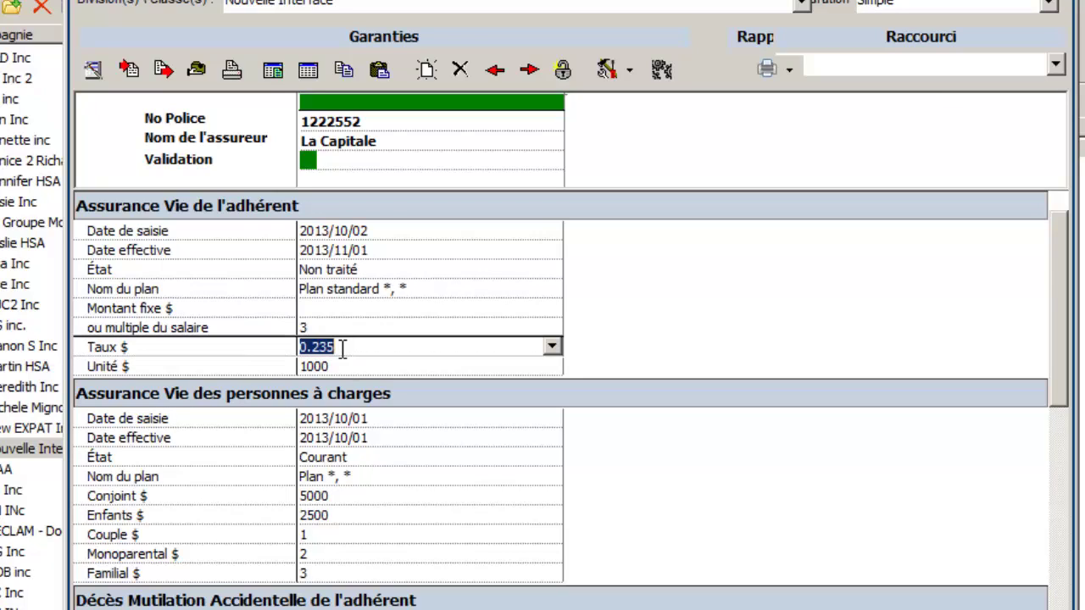
left_click(332, 346)
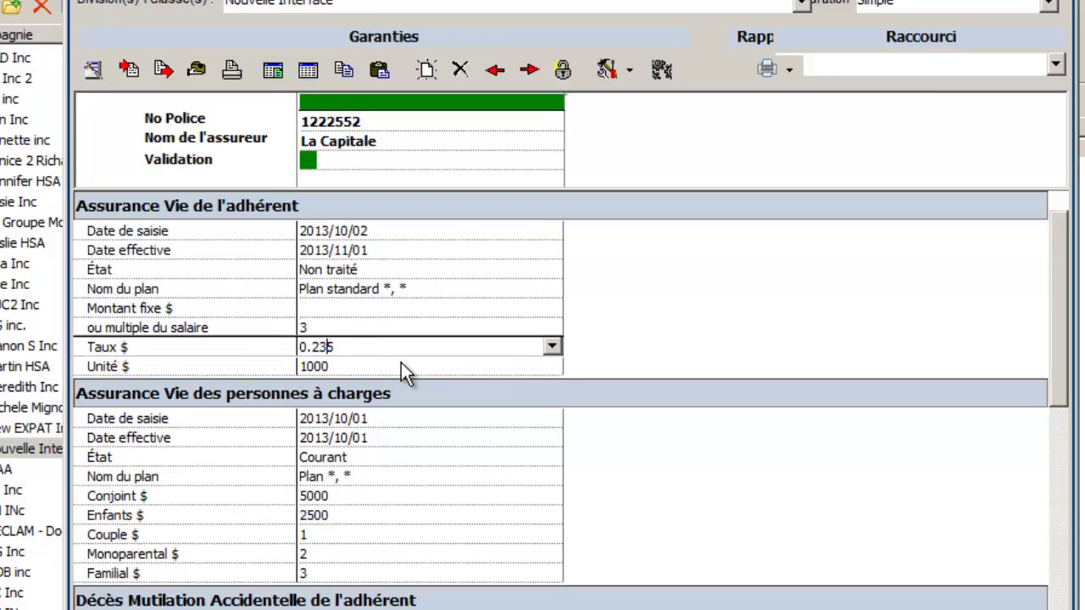
key("BackSpace")
type("5")
left_click(387, 496)
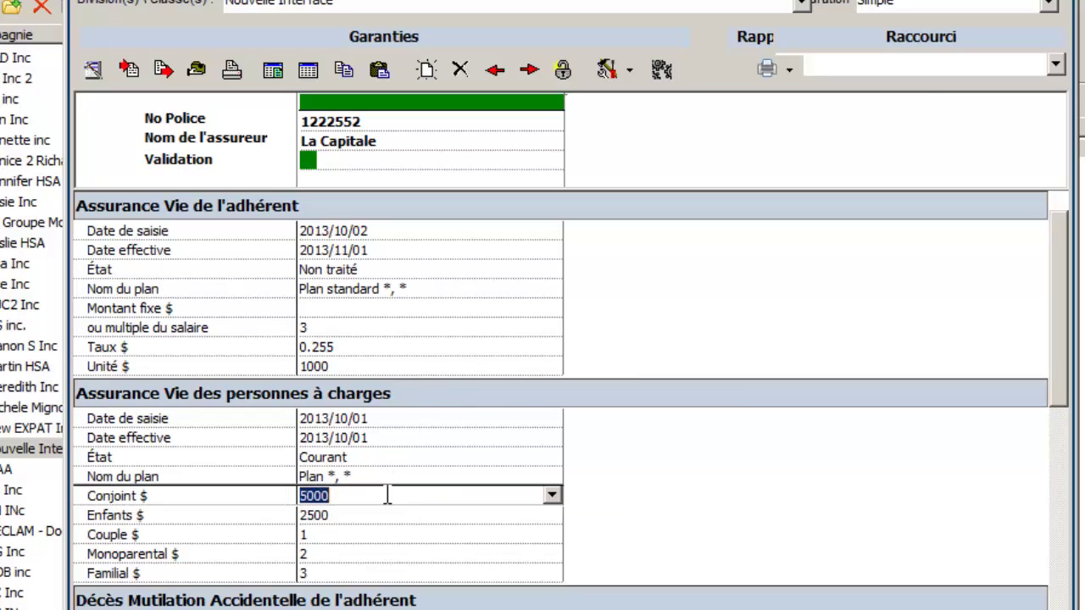
left_click(366, 249)
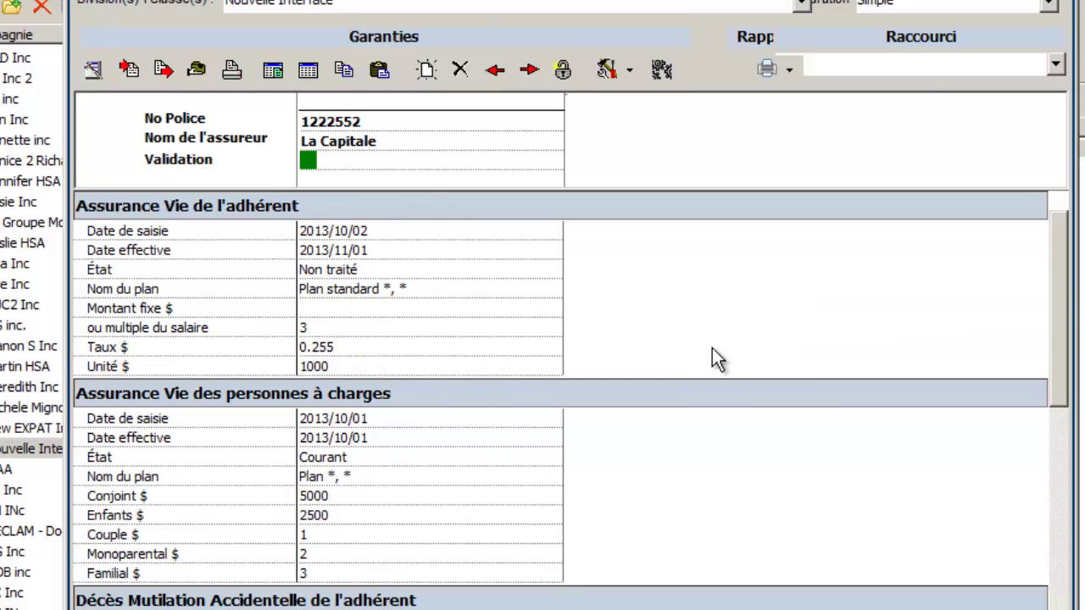
View the previous movement of Assurance Vie de l'adhérent and return to the one effective 2013/11/01.
double_click(402, 268)
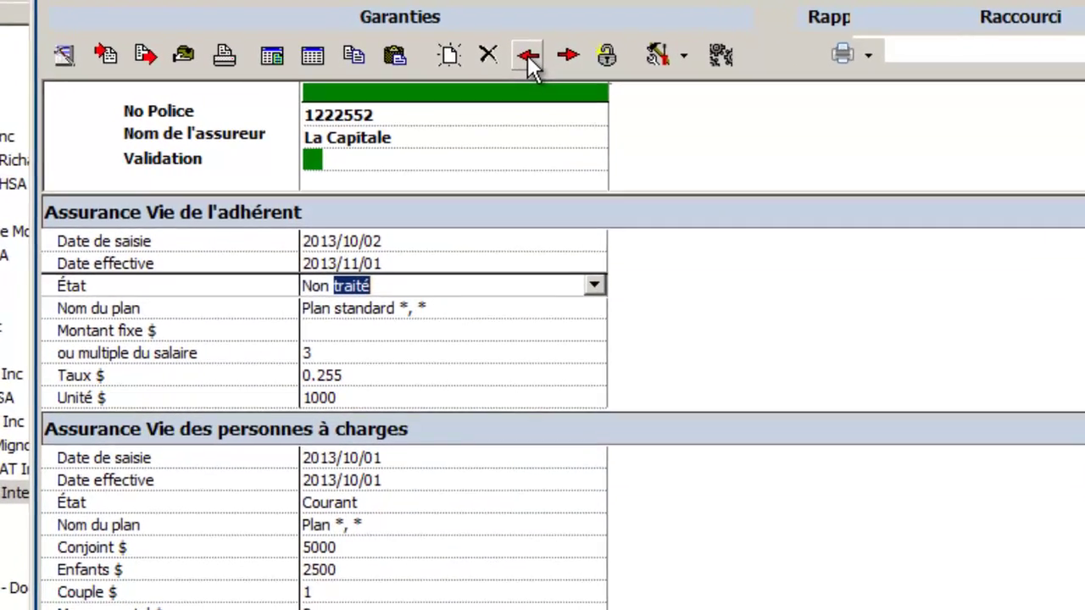
left_click(491, 71)
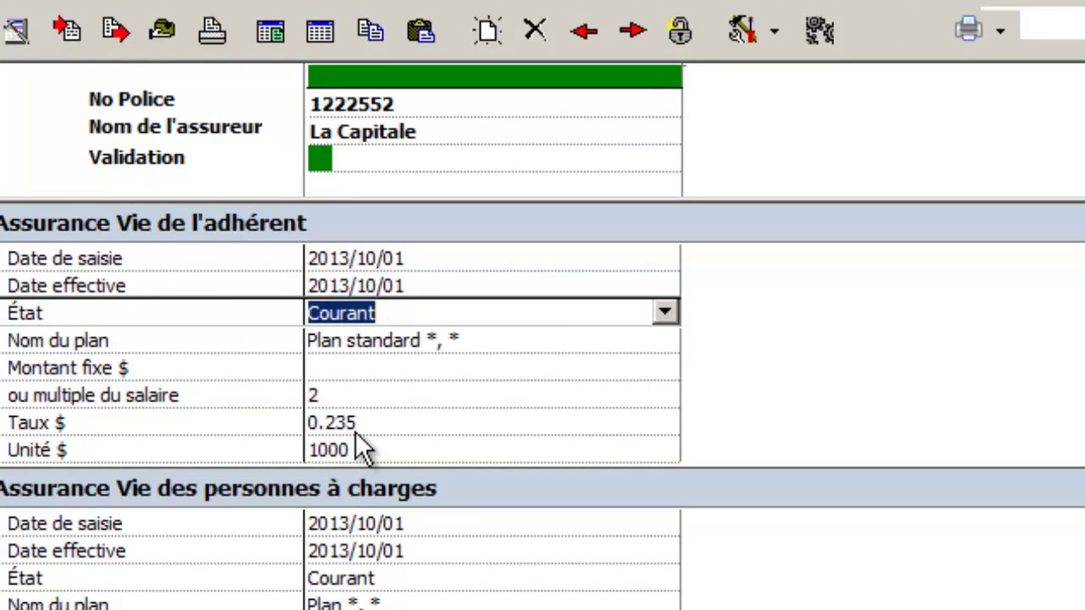
left_click(630, 27)
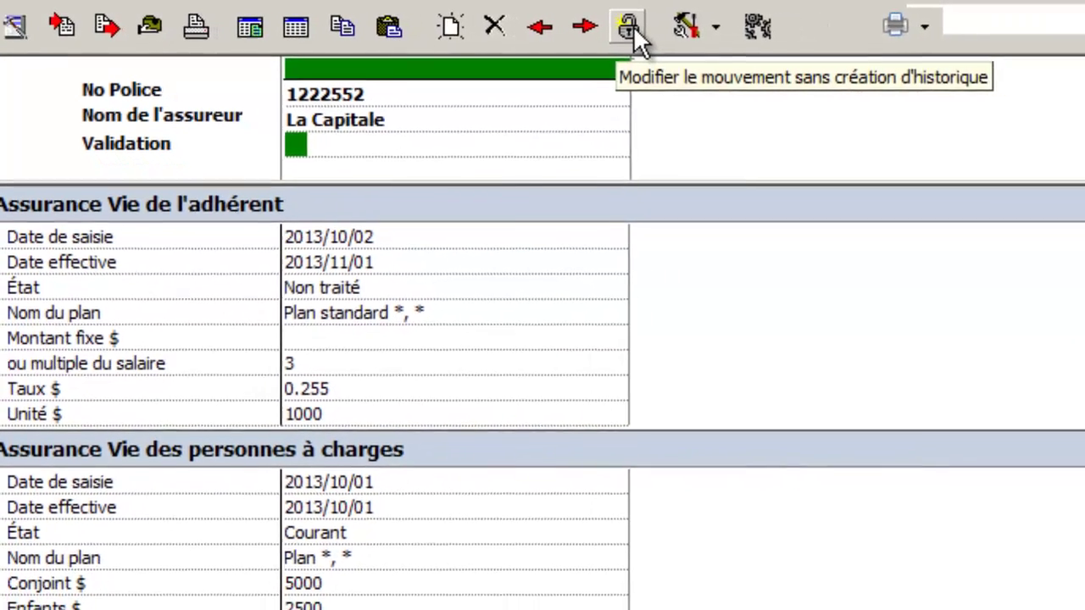
Modify the Assurance Vie des personnes à charges movement without creating history, setting the Couple rate to 1.5.
left_click(627, 25)
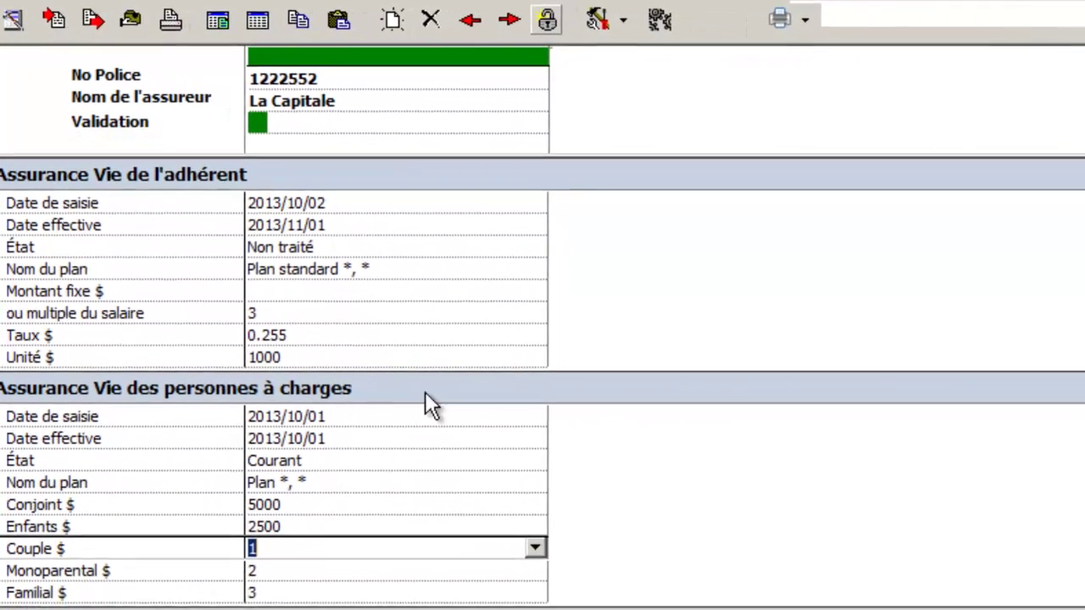
left_click(278, 548)
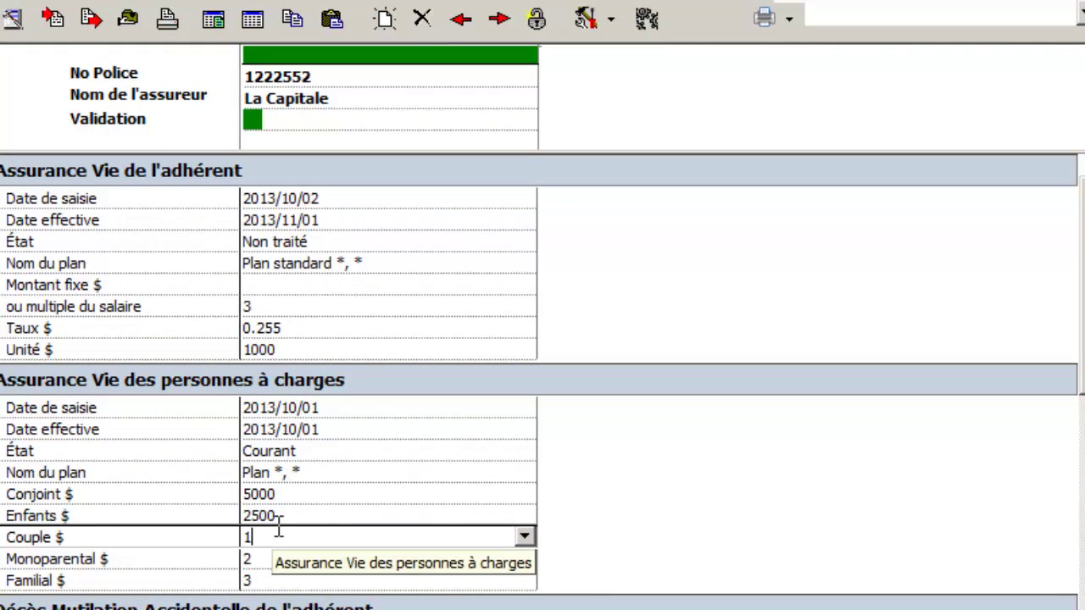
type(".5")
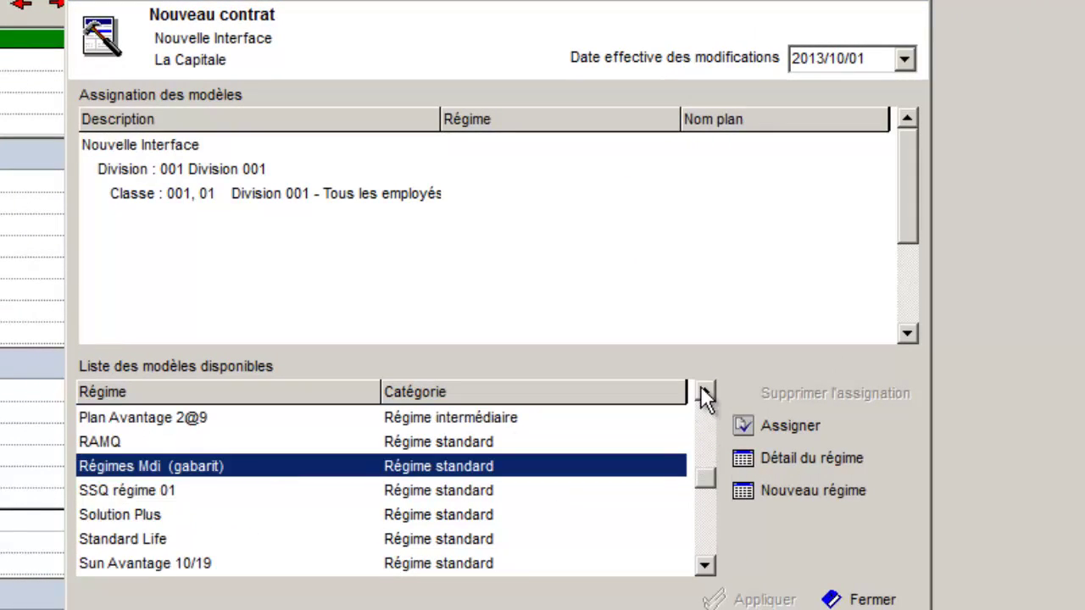
Look through the plan models available for assignment to the contract and check the simplified plan bank without importing anything.
left_click(701, 388)
left_click(701, 388)
left_click(702, 388)
left_click(701, 388)
left_click(702, 388)
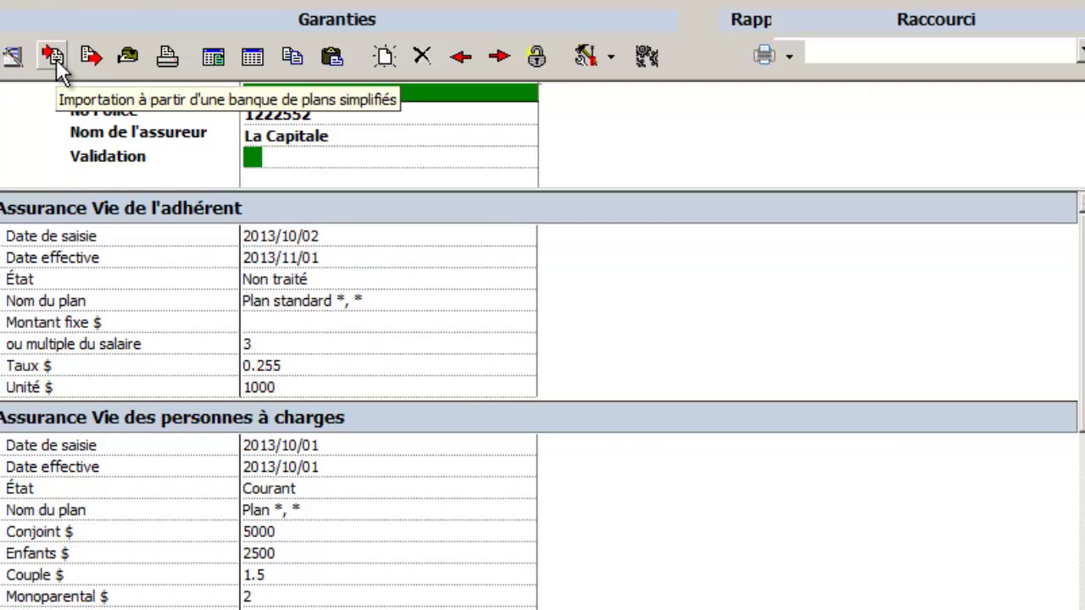
left_click(53, 55)
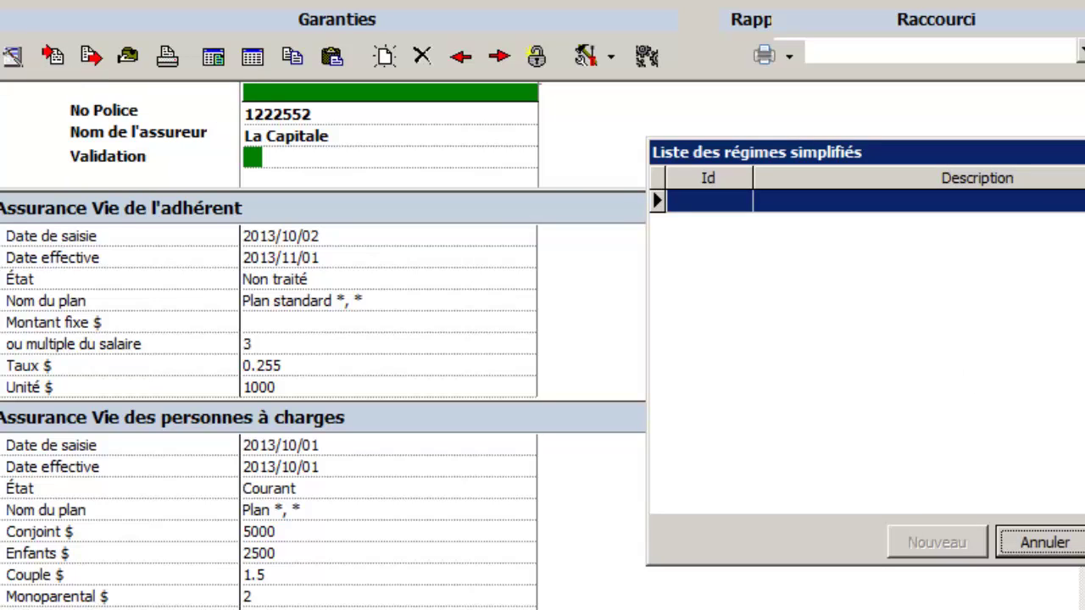
left_click(1046, 547)
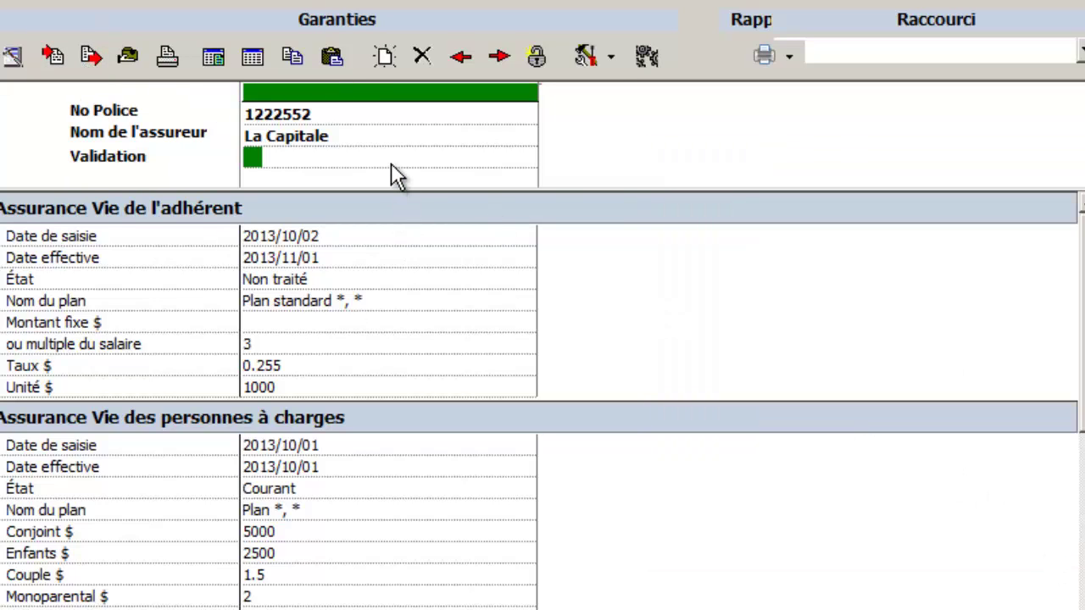
Open the full contract record, compare the previous and latest movements of Assurance Vie de l'adhérent, and return to the coverage details.
left_click(129, 57)
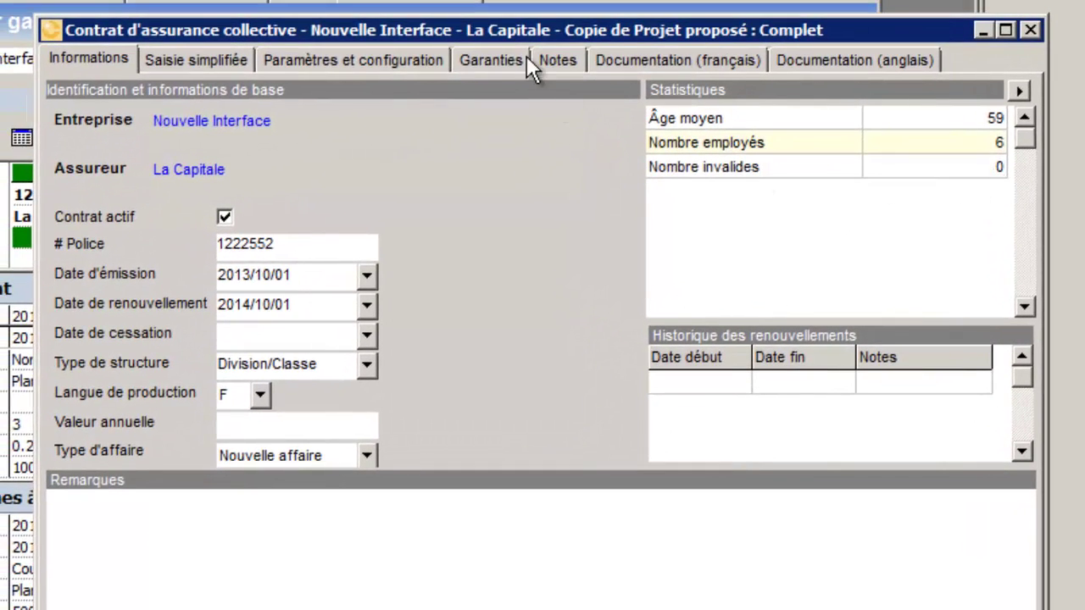
left_click(507, 60)
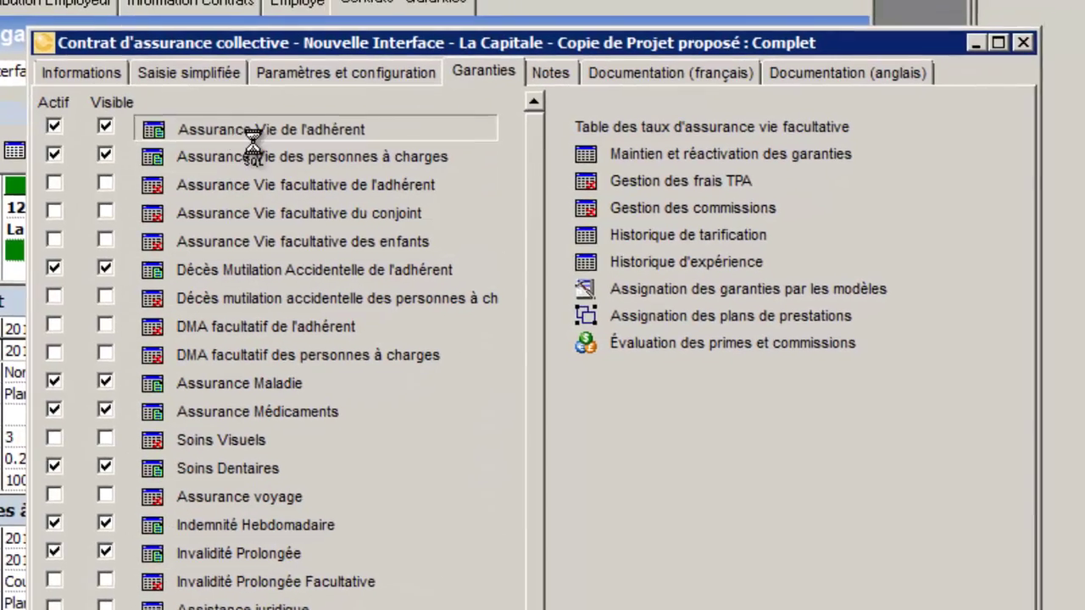
double_click(239, 123)
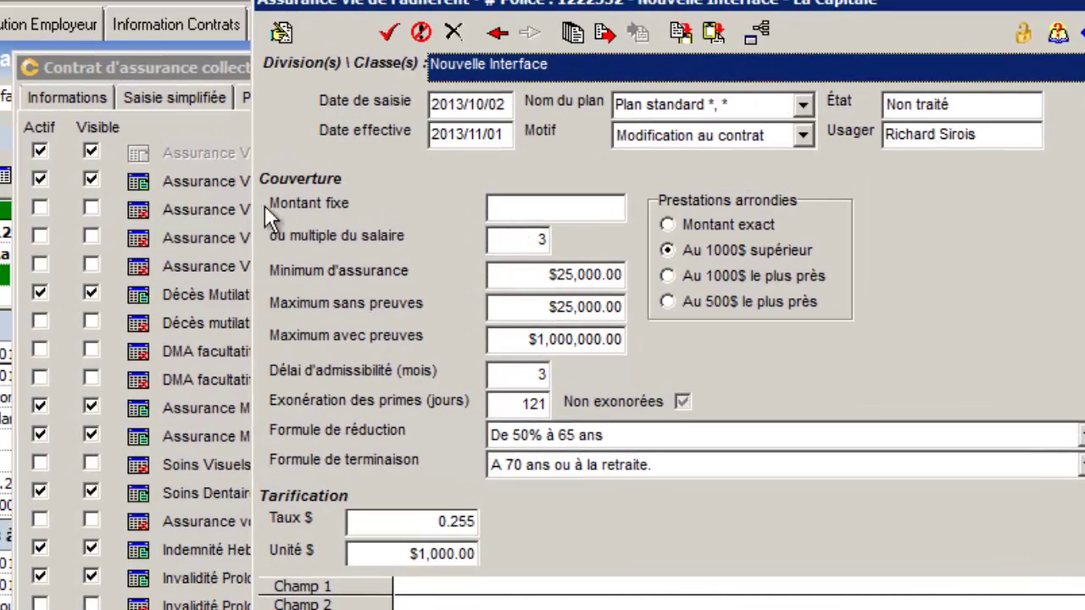
left_click(498, 32)
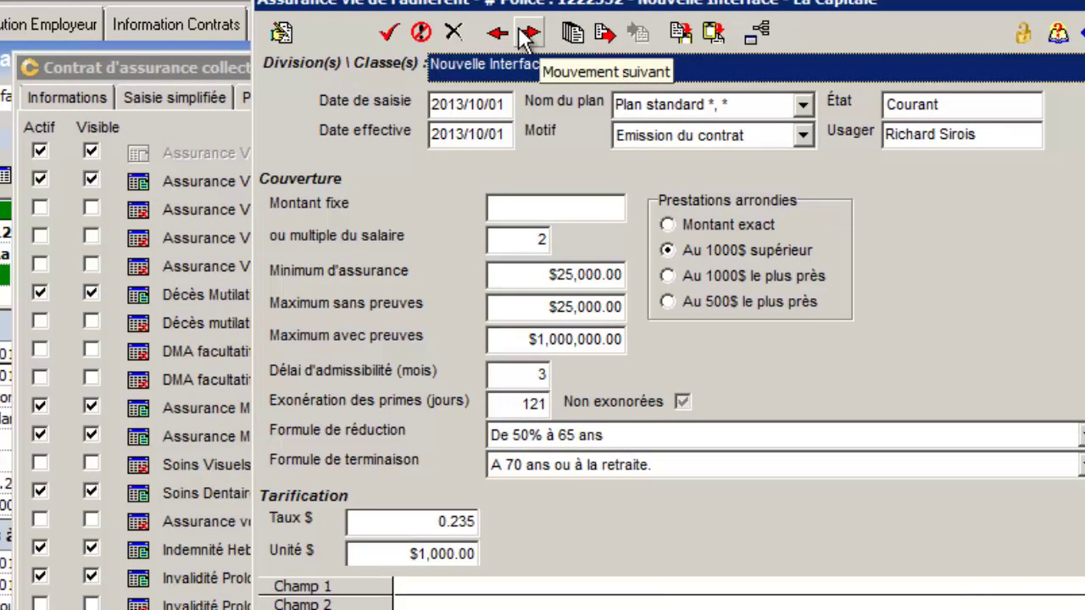
left_click(529, 33)
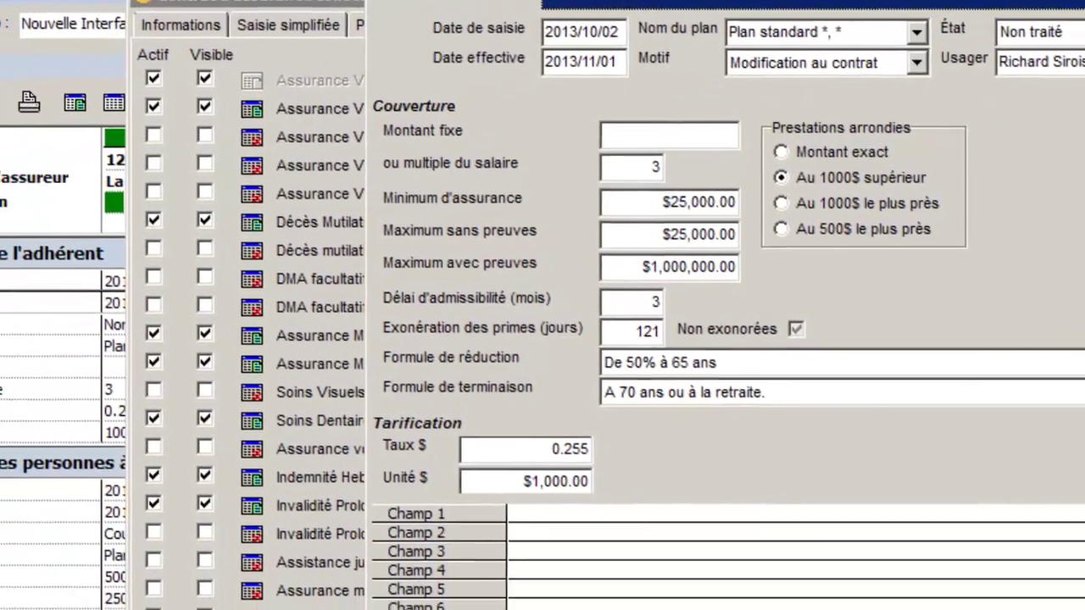
left_click(1083, 33)
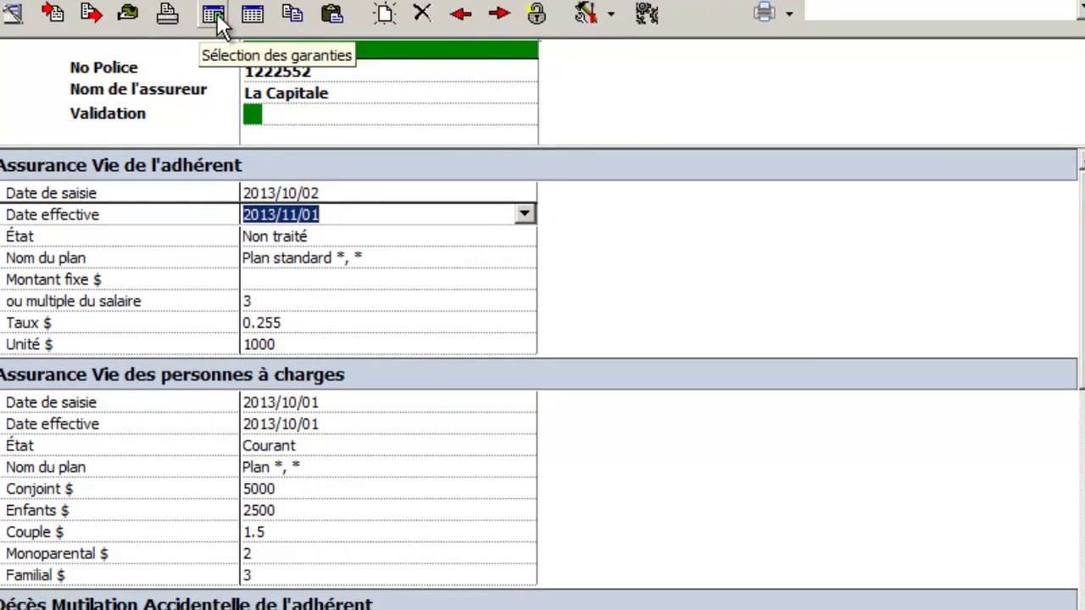
Check the list of selectable coverages for the contract and leave the selection as it is.
left_click(214, 15)
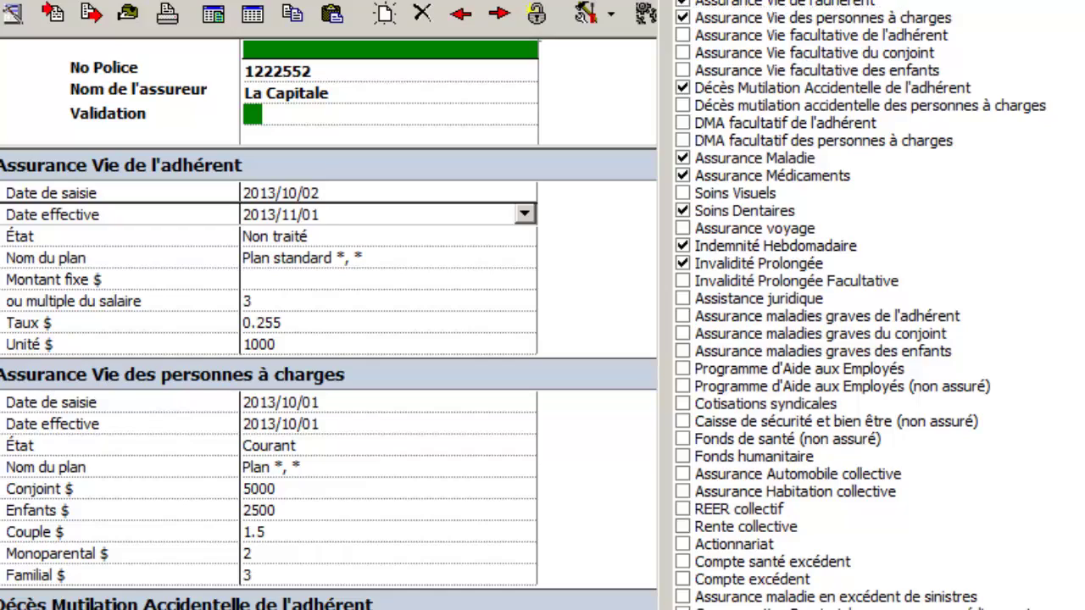
left_click(482, 153)
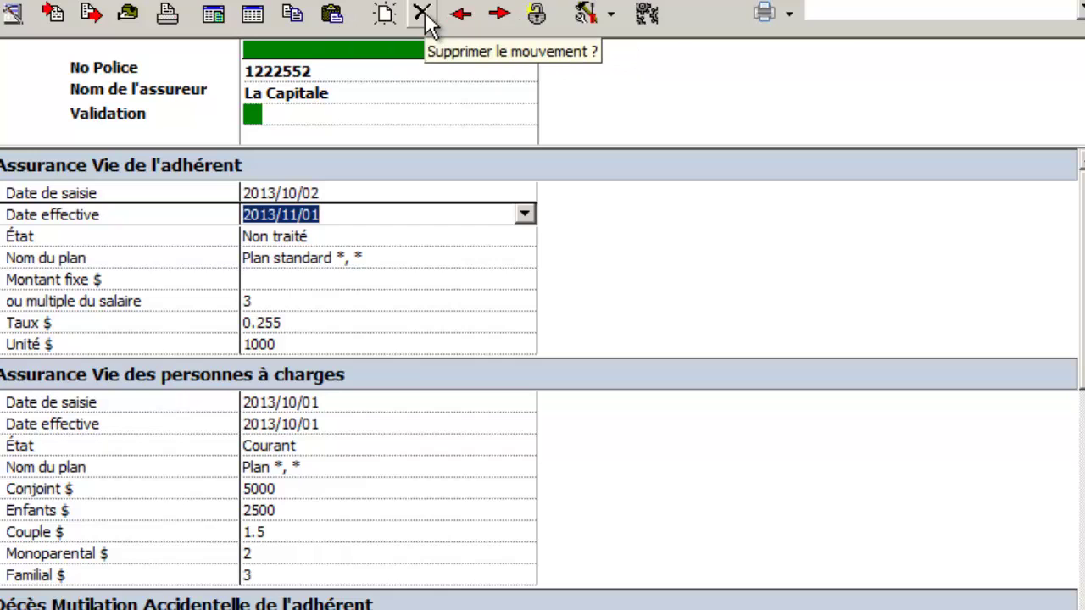
Examine the coverages and associated attributes of the Complète configuration model, and close the contract's coverage details.
left_click(647, 14)
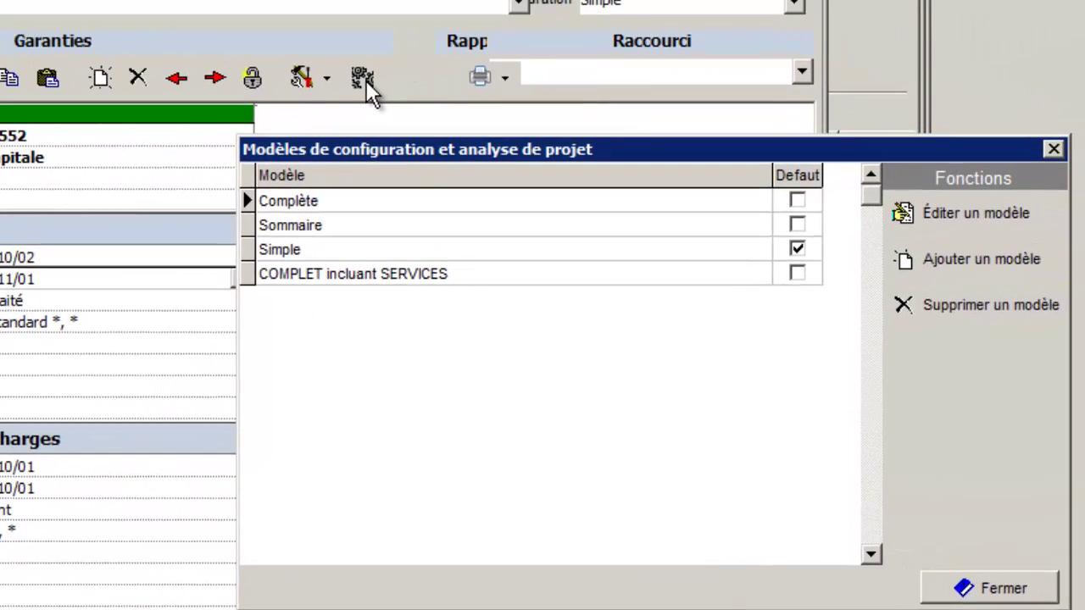
left_click(969, 212)
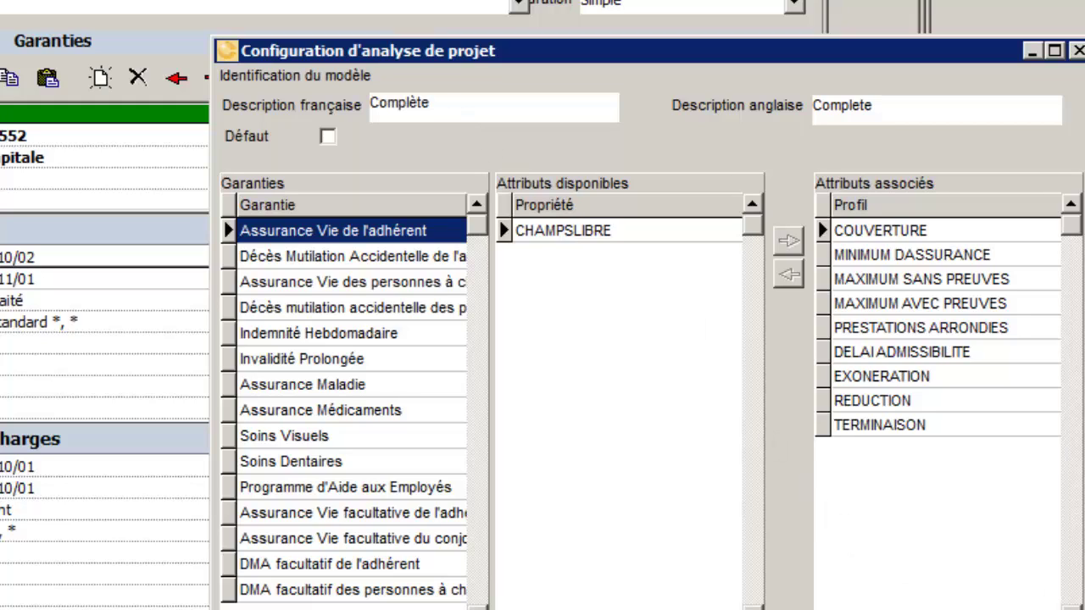
key("Escape")
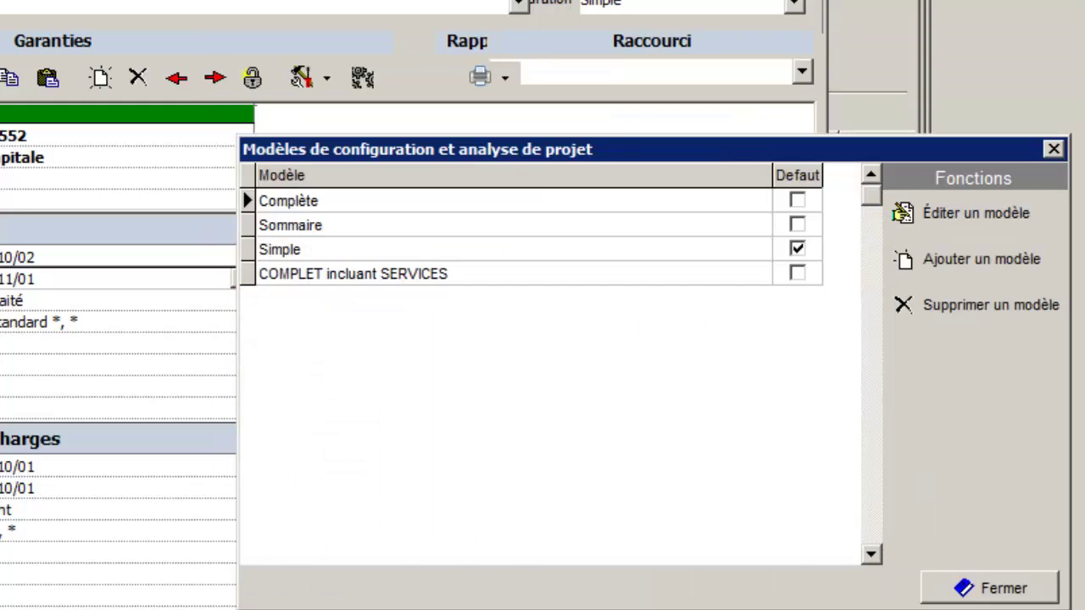
left_click(990, 587)
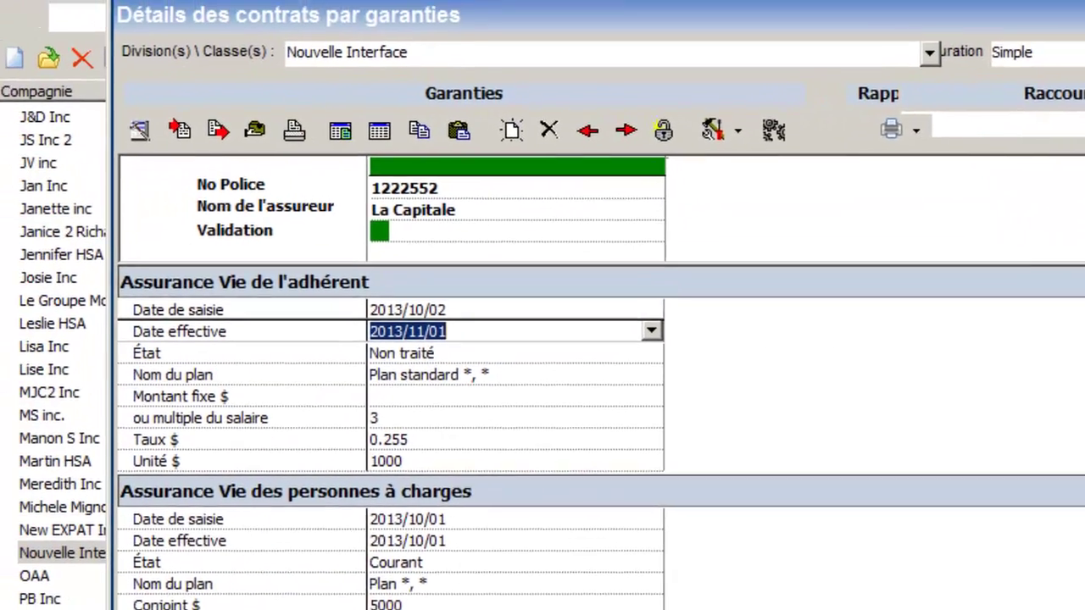
key("Escape")
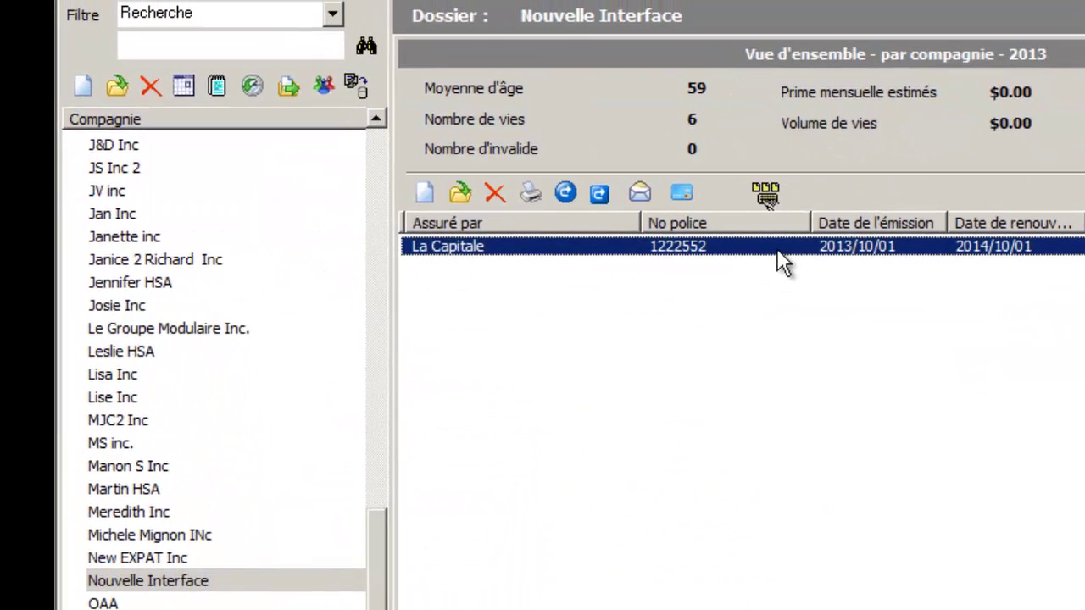